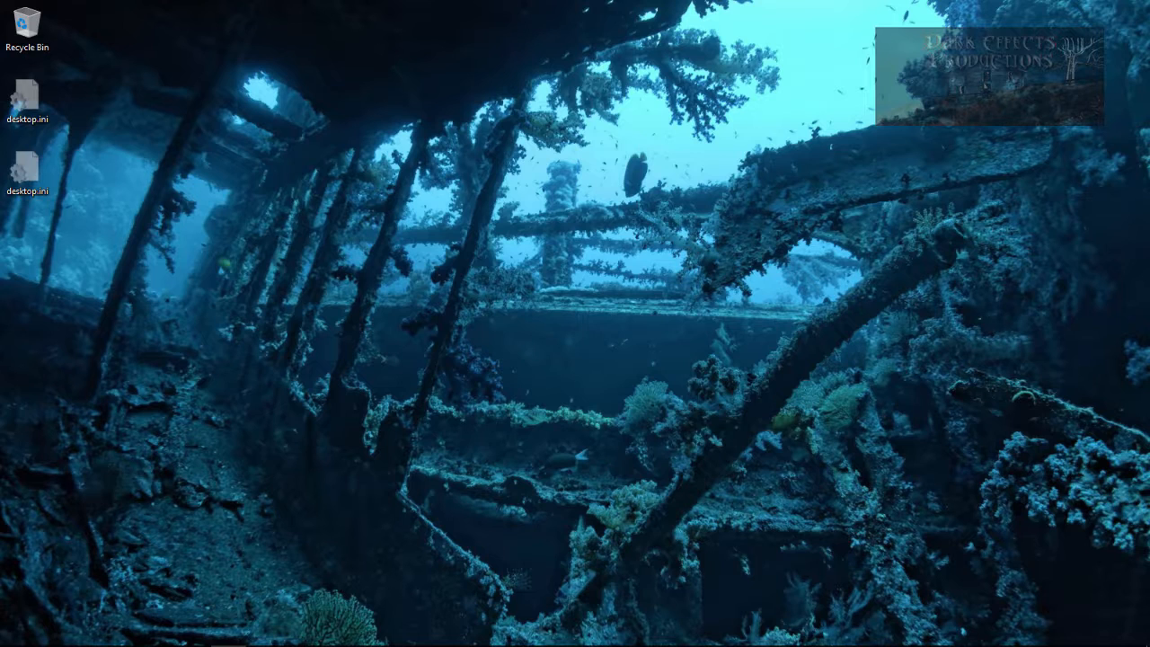
- Open Disk Management and maximize its window
{"action": "right_click", "coordinate": [16, 634]}
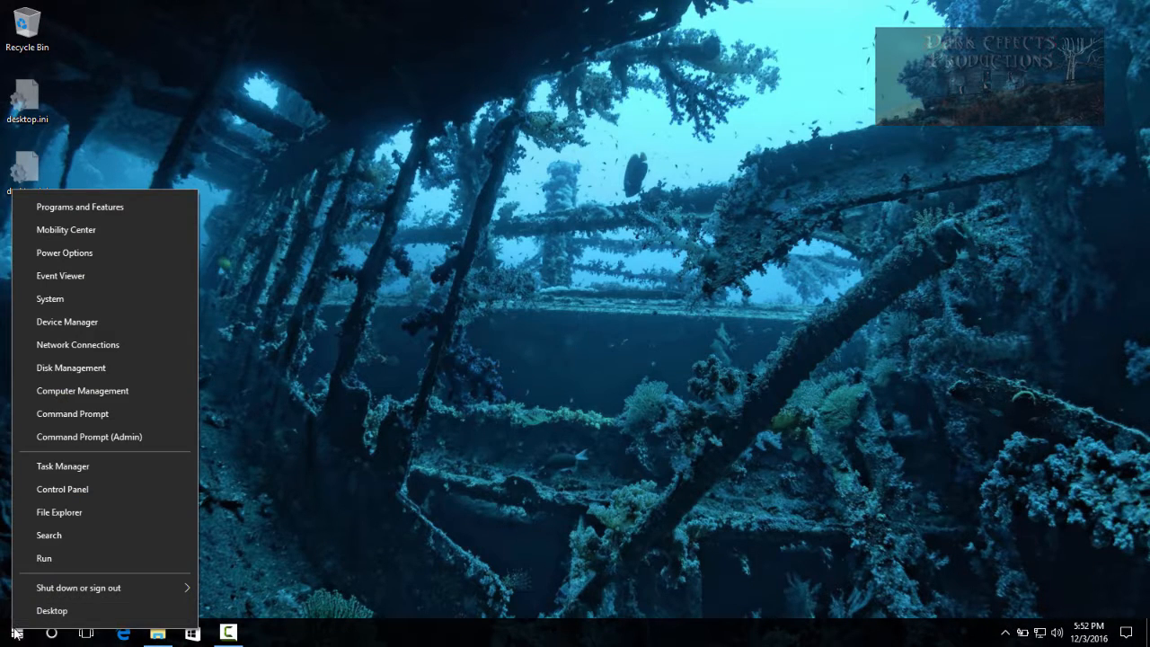
{"action": "left_click", "coordinate": [106, 368]}
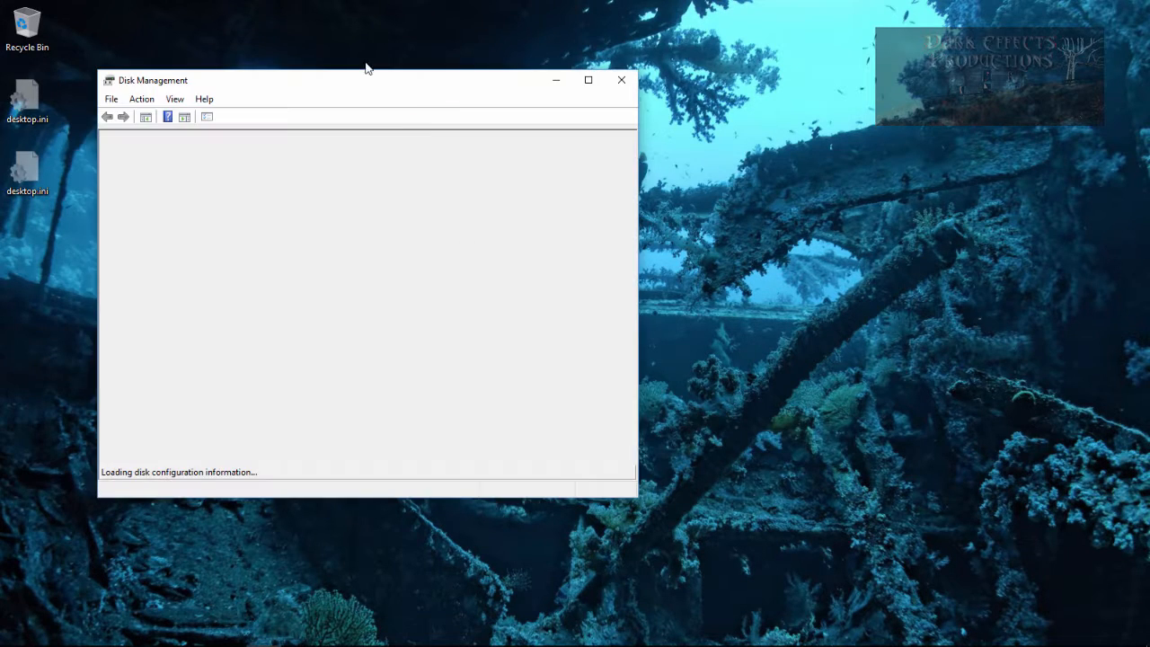
{"action": "left_click_drag", "start_coordinate": [617, 442], "coordinate": [1123, 626]}
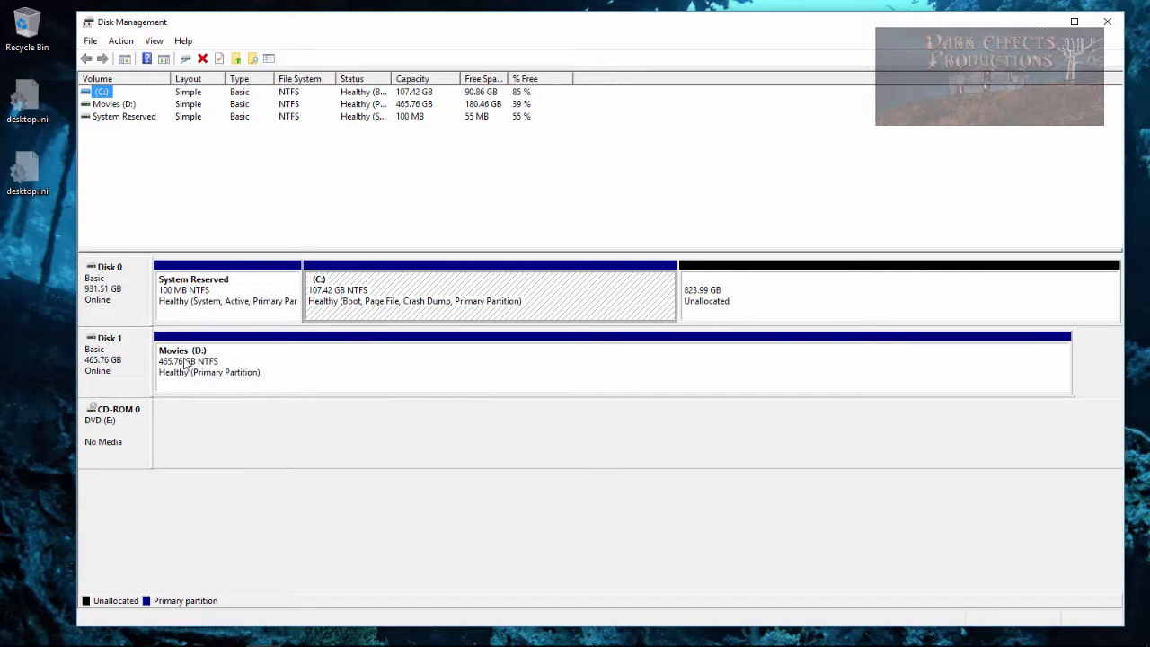
- Change the Movies volume's drive letter to R and confirm the warning
{"action": "left_click", "coordinate": [246, 381]}
{"action": "left_click", "coordinate": [126, 376]}
{"action": "right_click", "coordinate": [228, 378]}
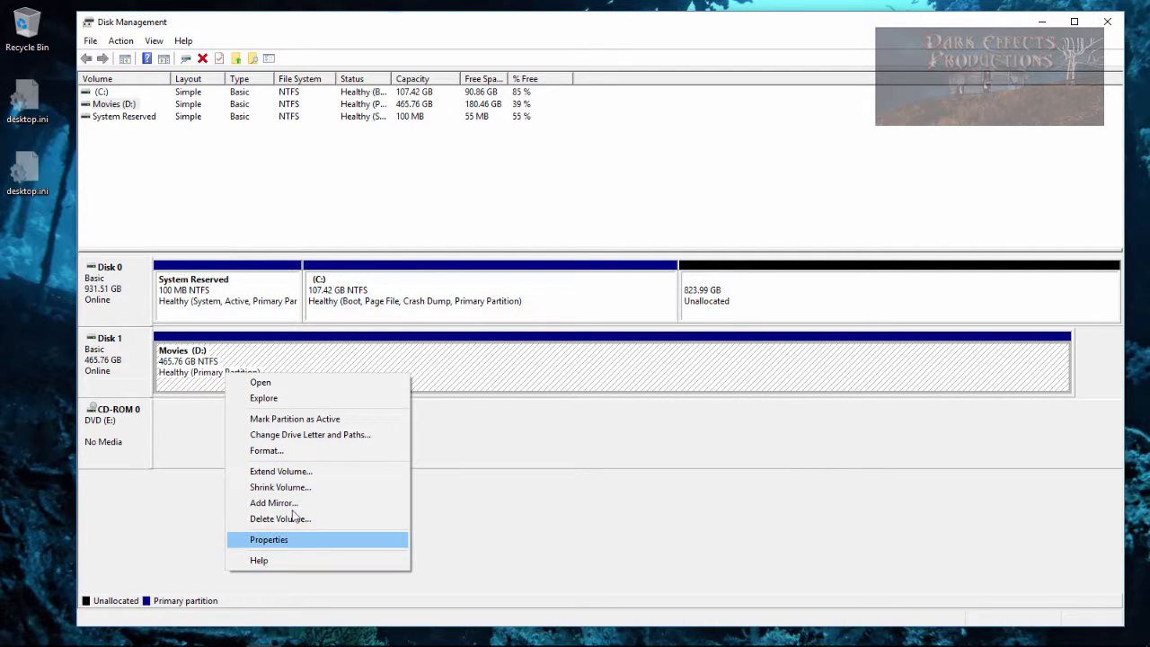
{"action": "left_click", "coordinate": [324, 439]}
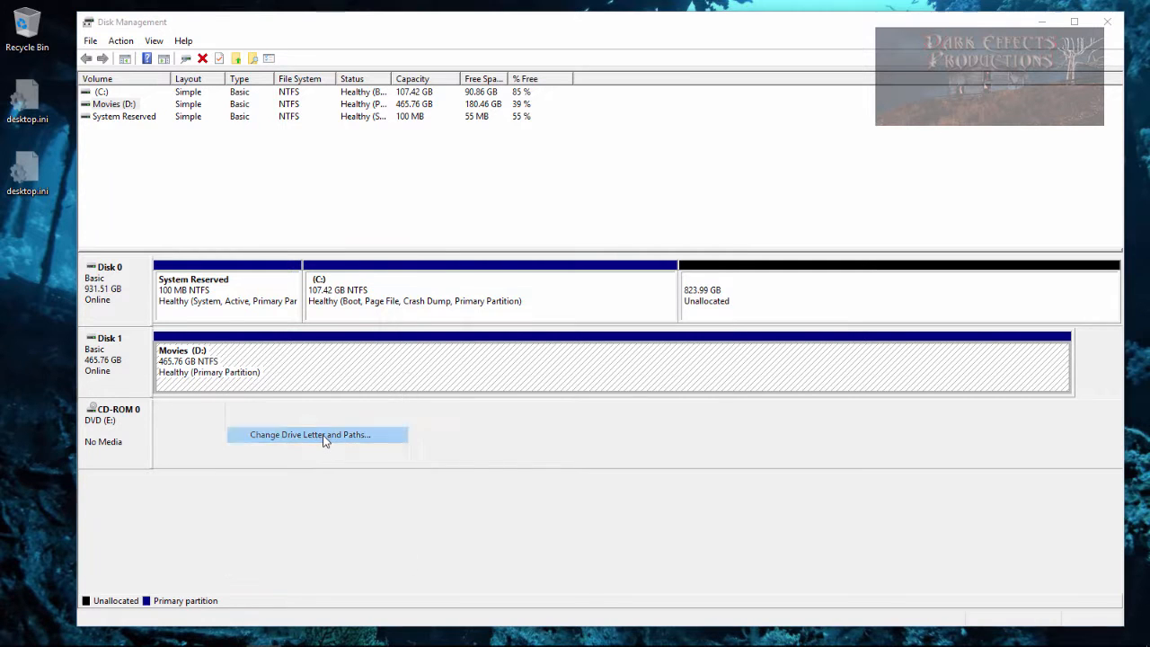
{"action": "left_click", "coordinate": [558, 368]}
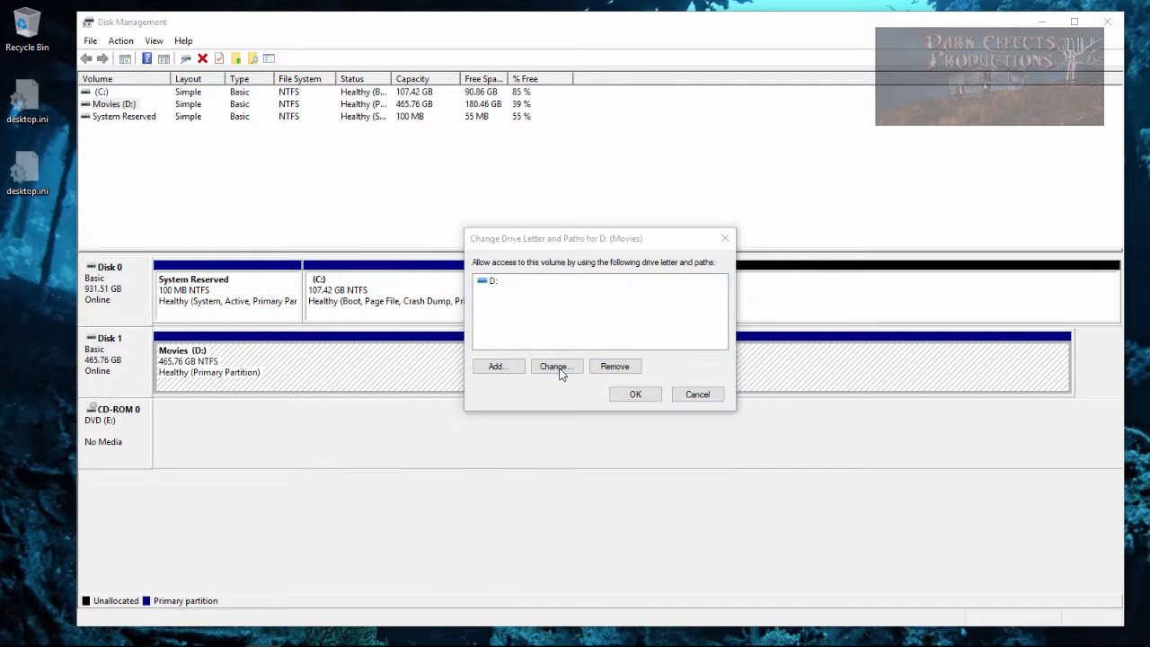
{"action": "left_click", "coordinate": [719, 303]}
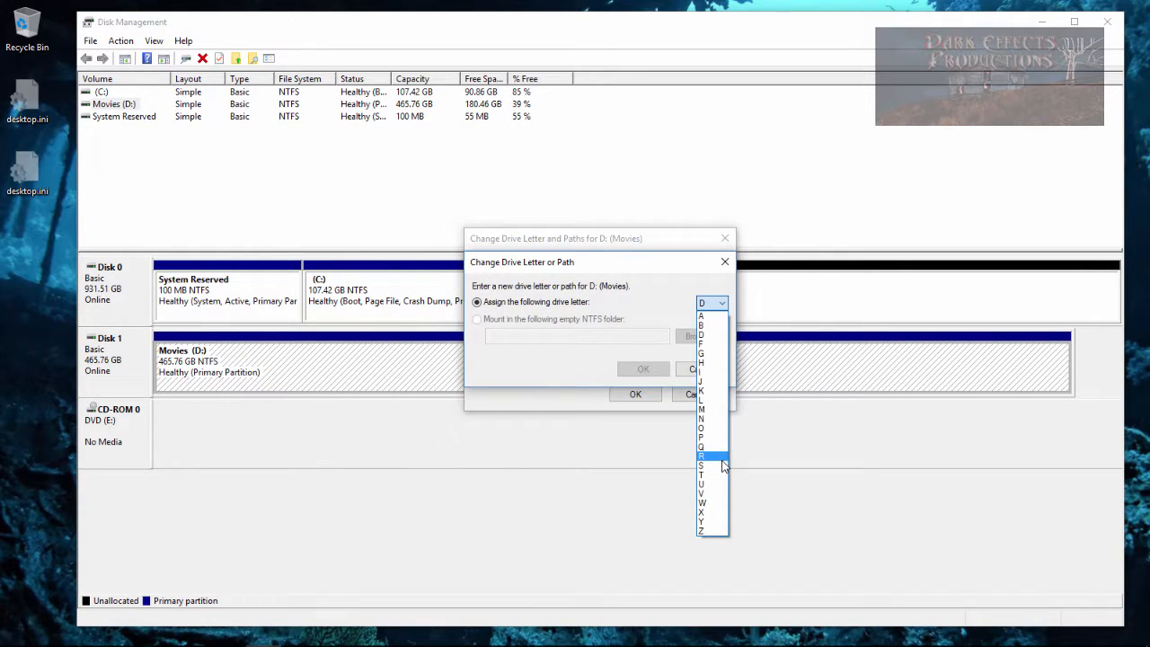
{"action": "left_click", "coordinate": [719, 457]}
{"action": "left_click", "coordinate": [641, 368]}
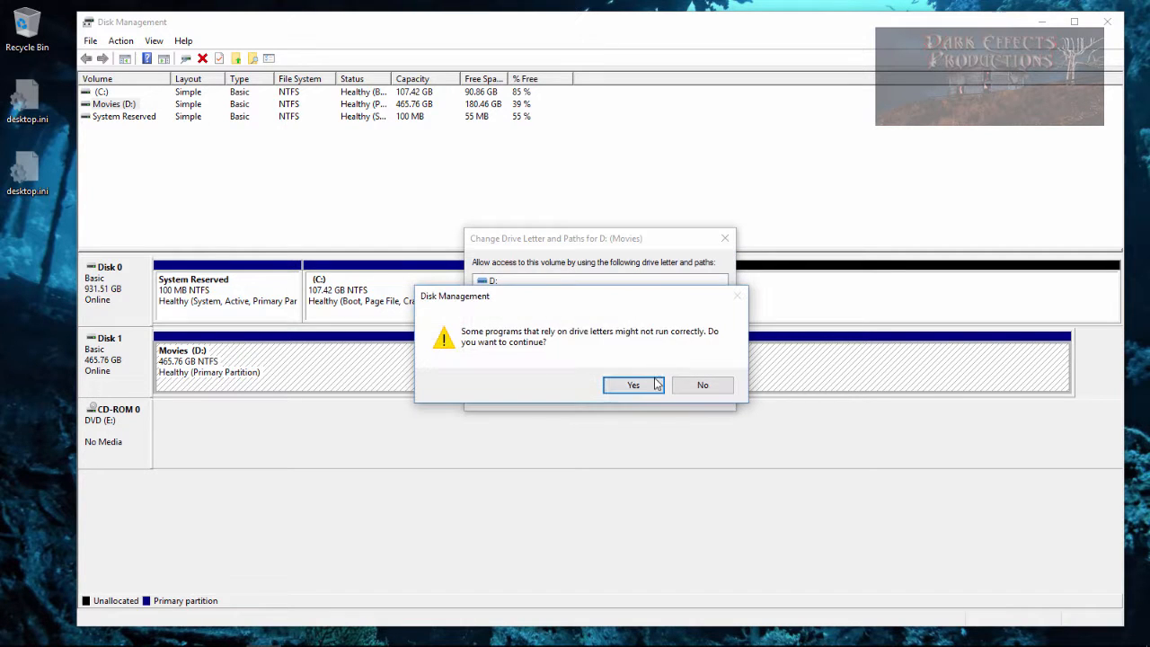
{"action": "left_click", "coordinate": [657, 385]}
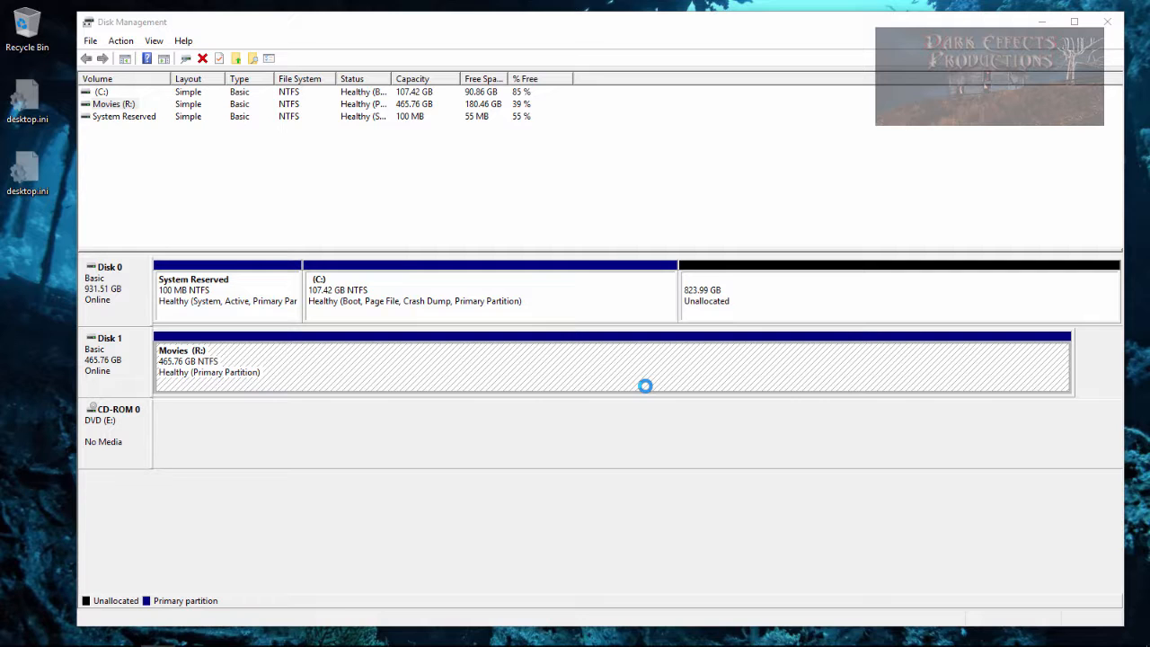
- Start a new simple volume on Disk 0's unallocated space with a size of 40000 MB
{"action": "left_click_drag", "start_coordinate": [1149, 247], "coordinate": [1149, 180]}
{"action": "right_click", "coordinate": [730, 294]}
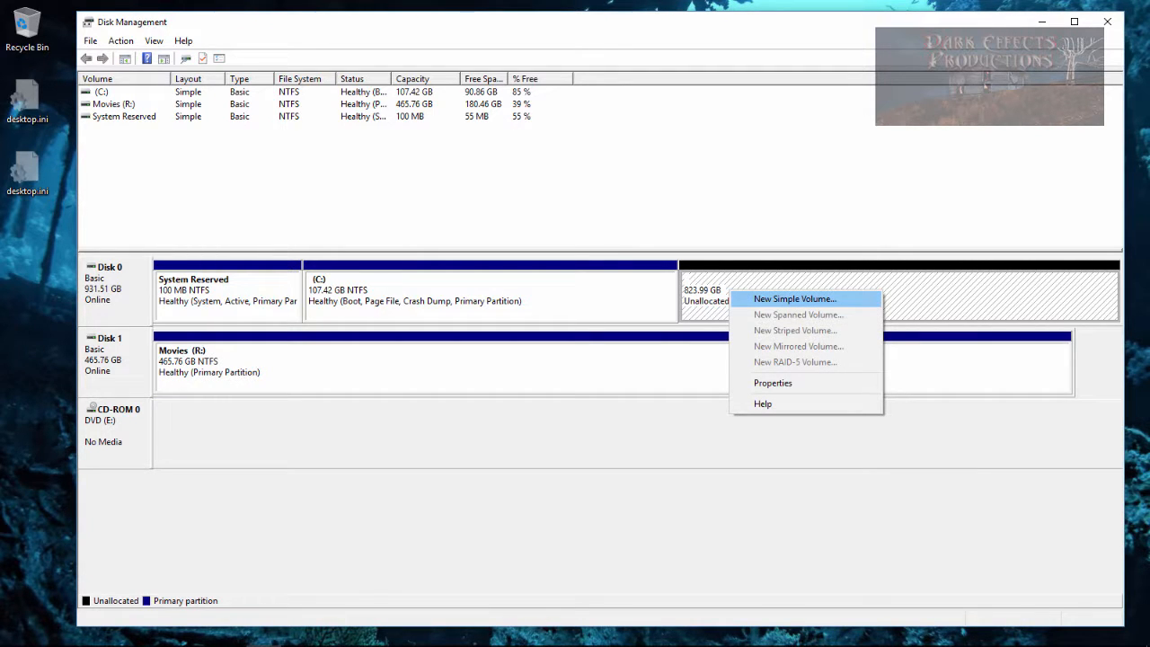
{"action": "left_click", "coordinate": [794, 299]}
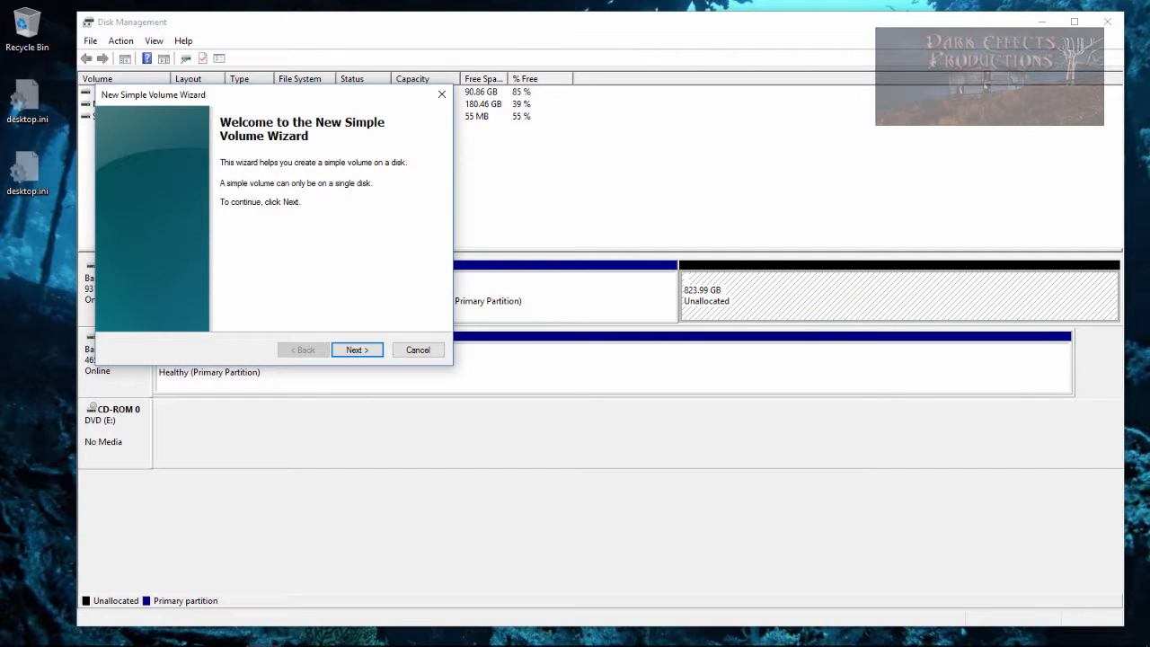
{"action": "left_click", "coordinate": [356, 350]}
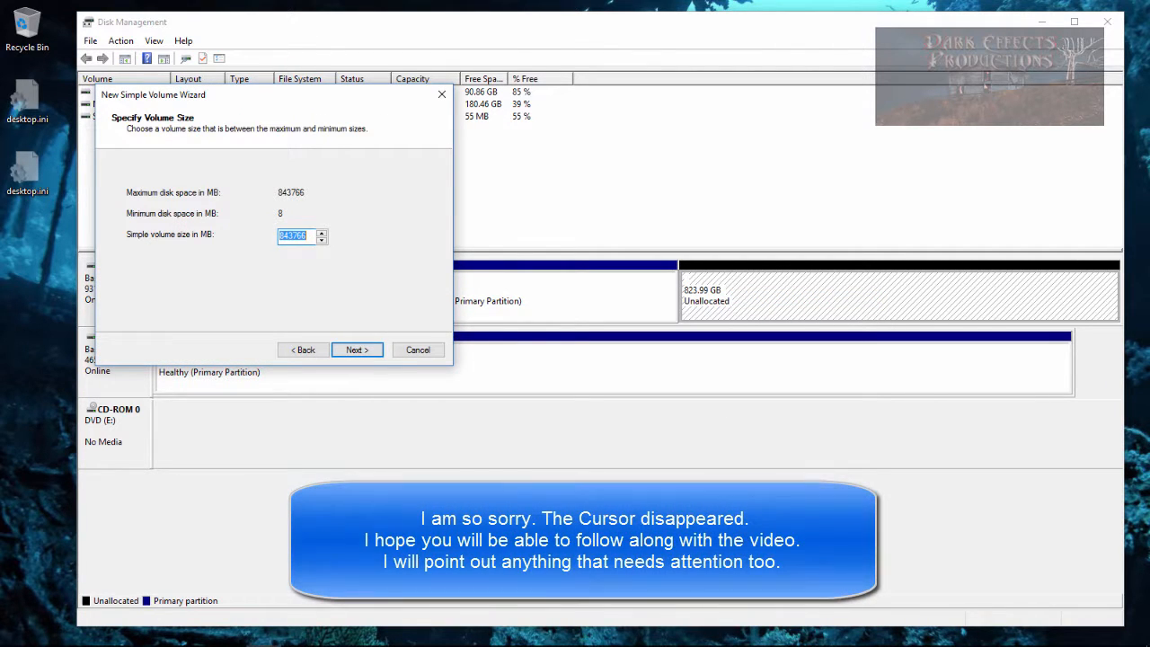
{"action": "left_click", "coordinate": [308, 237]}
{"action": "double_click", "coordinate": [295, 237]}
{"action": "type", "text": "40000"}
{"action": "left_click", "coordinate": [357, 350]}
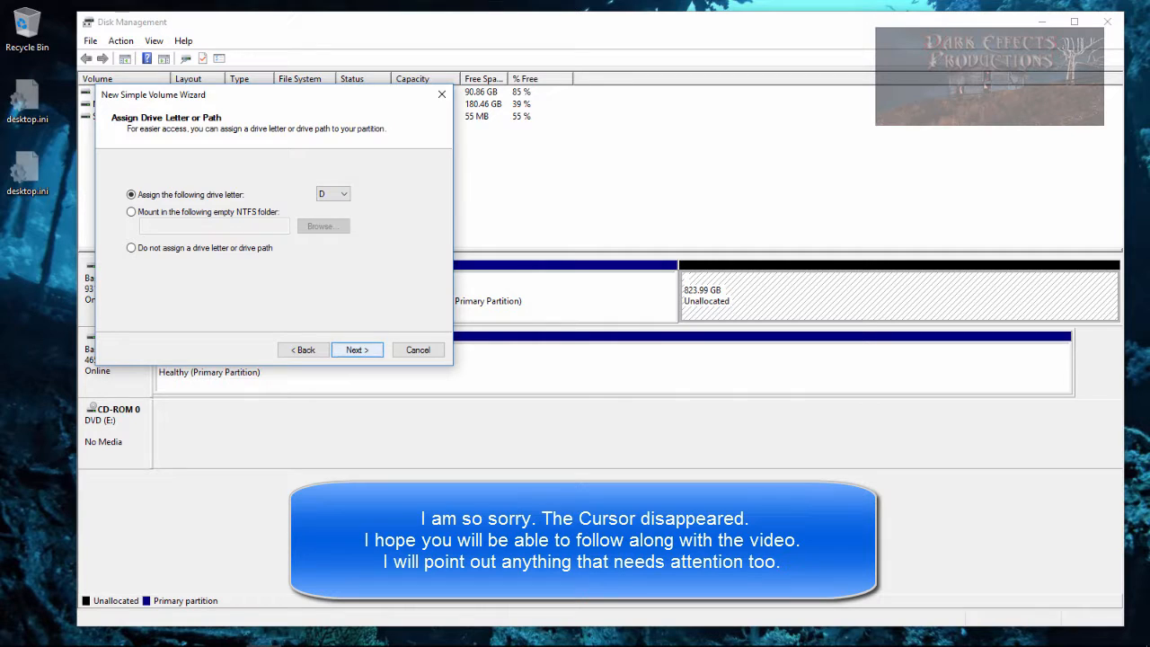
- Assign drive letter B to the new volume
{"action": "left_click", "coordinate": [343, 194]}
{"action": "left_click", "coordinate": [332, 216]}
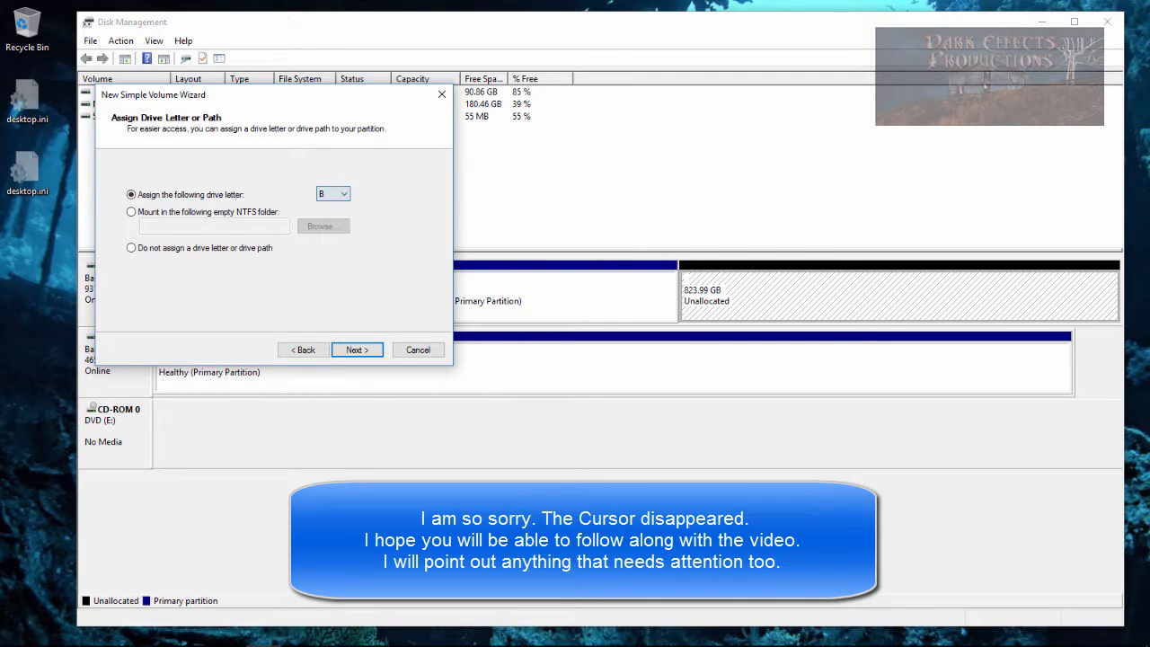
{"action": "left_click", "coordinate": [356, 349]}
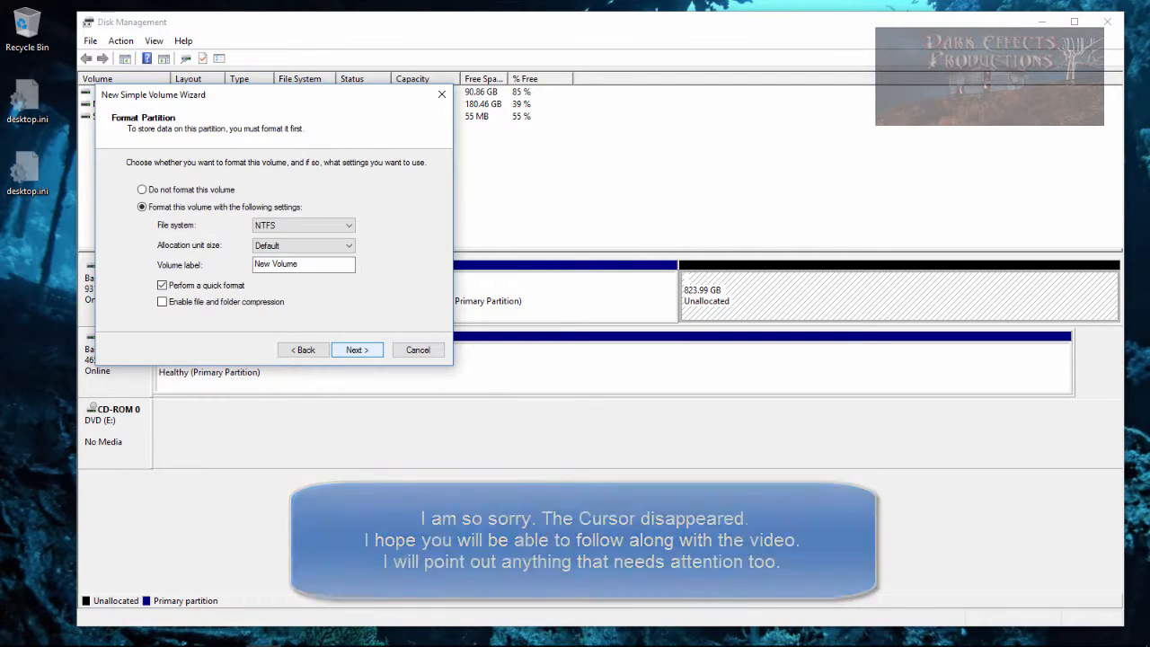
- Label the new volume Windows Profile, keep NTFS quick format, and finish the wizard
{"action": "left_click_drag", "start_coordinate": [300, 264], "coordinate": [254, 264]}
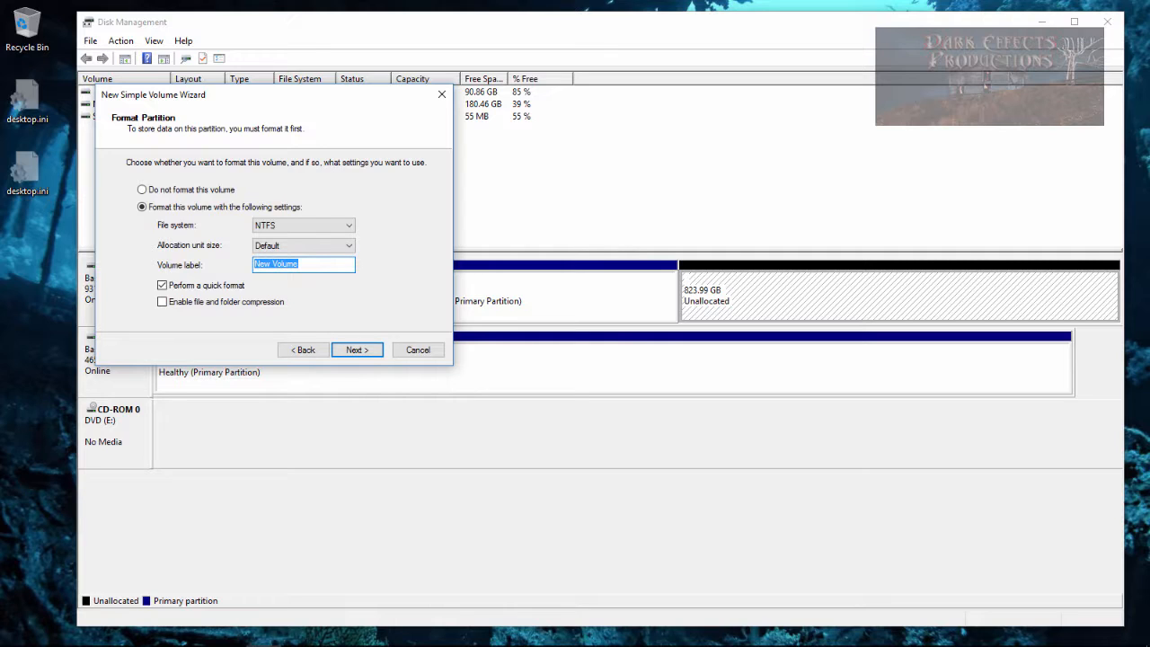
{"action": "type", "text": "Windows Profile"}
{"action": "left_click", "coordinate": [357, 350]}
{"action": "left_click", "coordinate": [357, 349]}
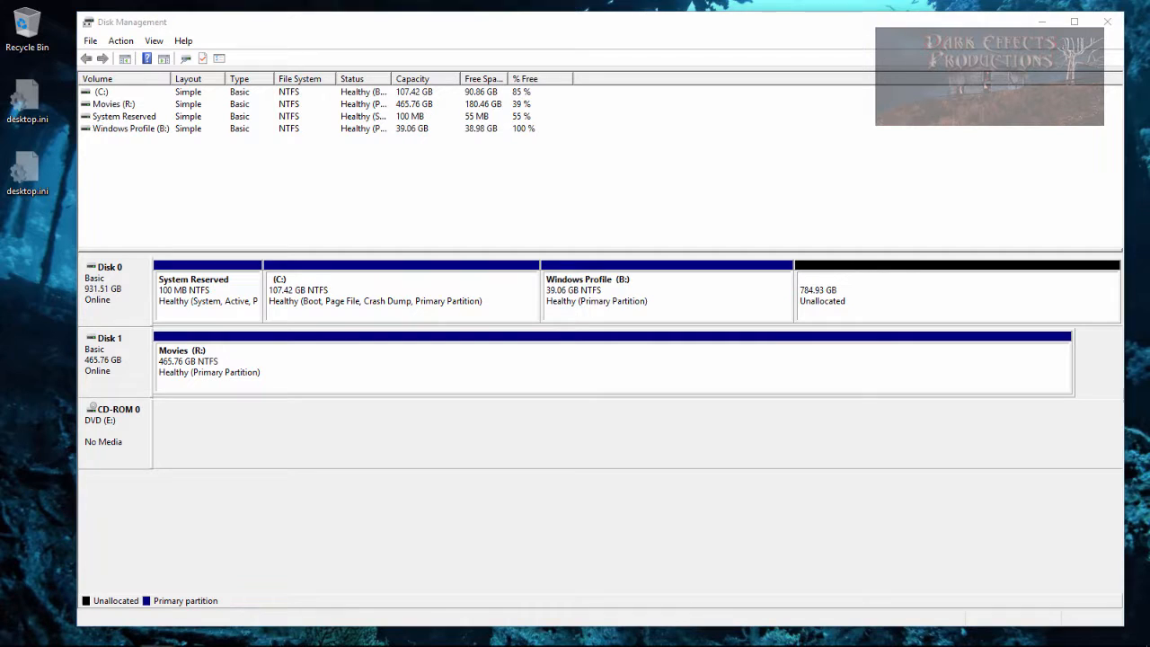
- Browse the new Windows Profile drive and the Movies drive in File Explorer
{"action": "left_click_drag", "start_coordinate": [612, 145], "coordinate": [556, 100]}
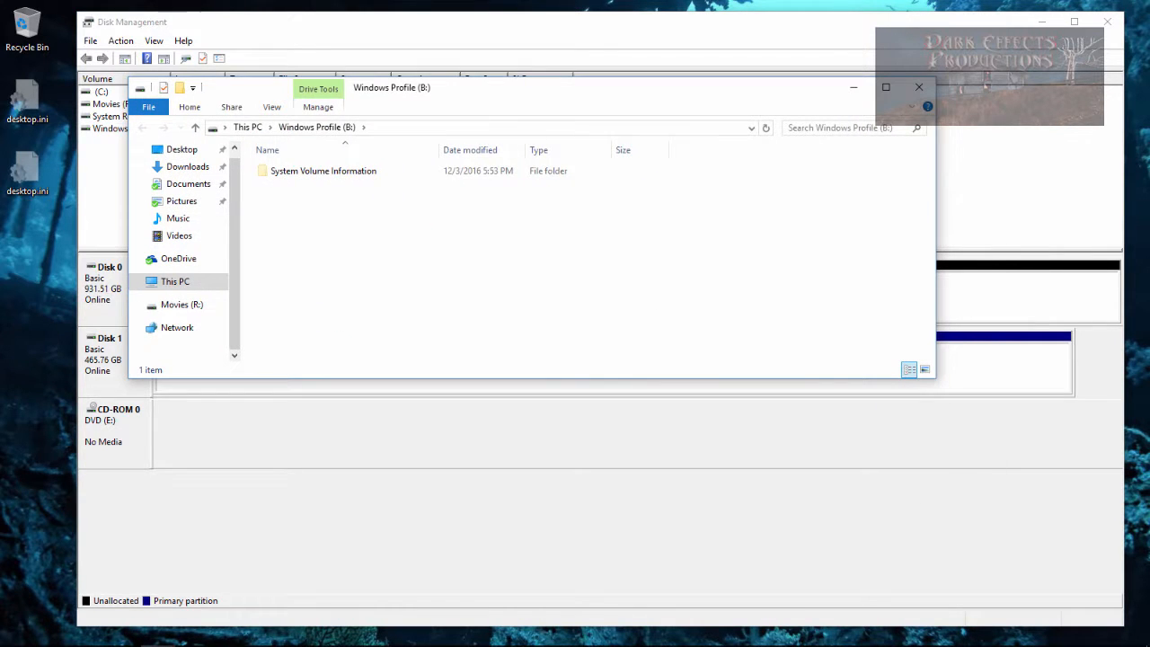
{"action": "left_click_drag", "start_coordinate": [1149, 161], "coordinate": [627, 338]}
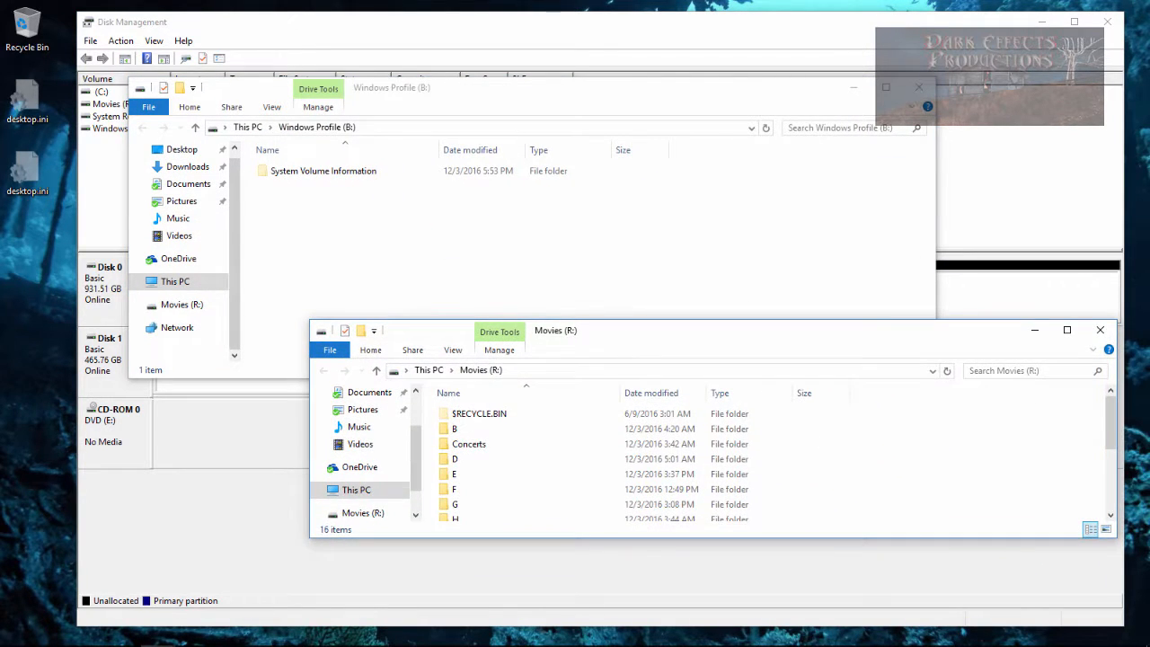
{"action": "left_click", "coordinate": [467, 429]}
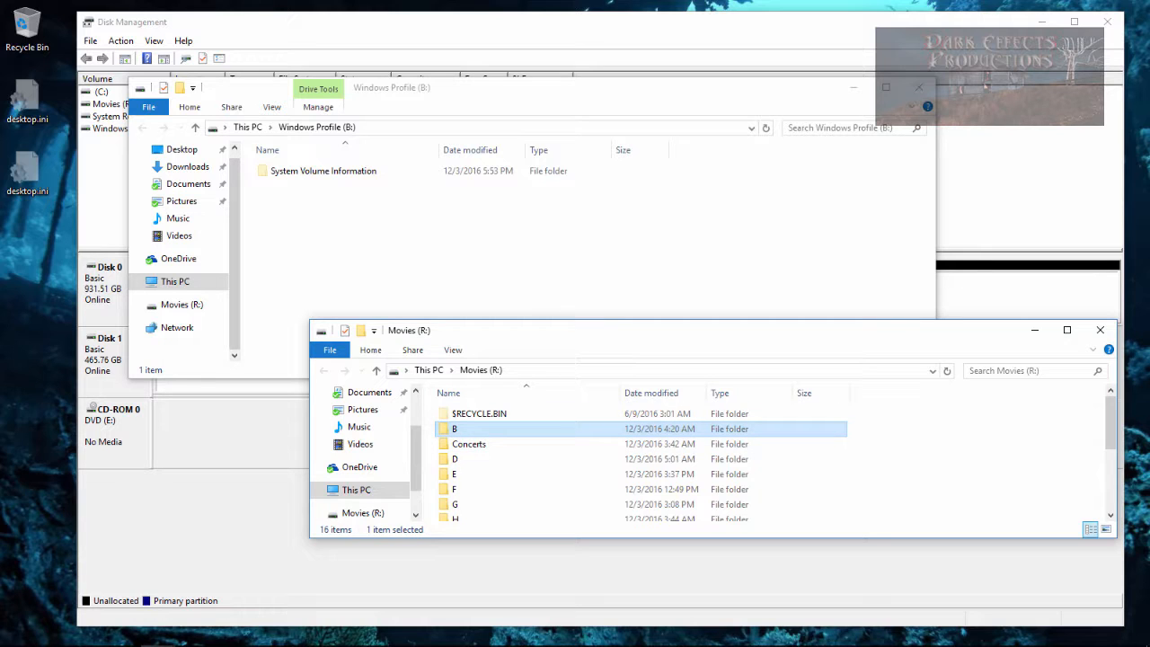
{"action": "left_click_drag", "start_coordinate": [533, 334], "coordinate": [585, 253]}
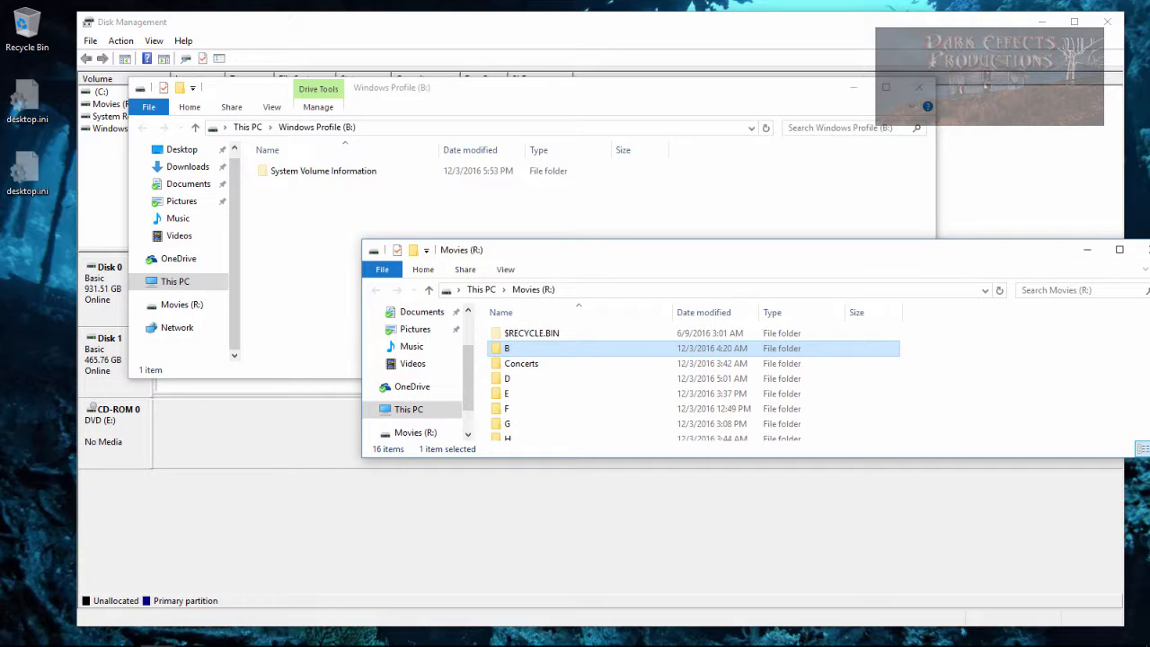
{"action": "left_click_drag", "start_coordinate": [585, 252], "coordinate": [1149, 253]}
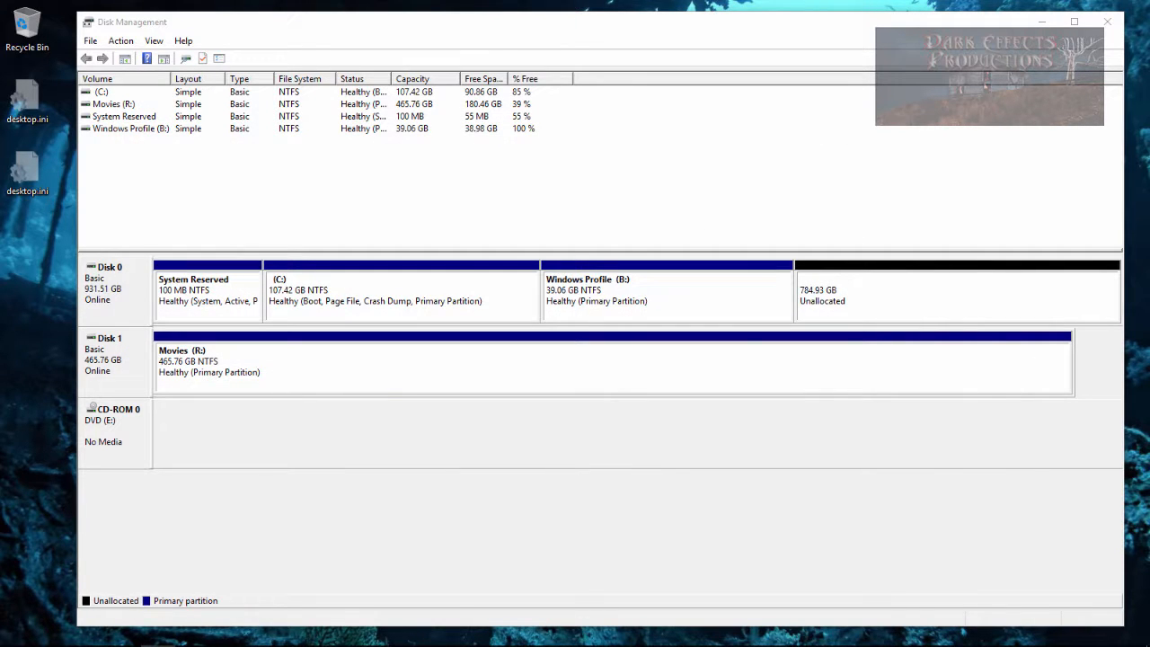
{"action": "left_click", "coordinate": [957, 297]}
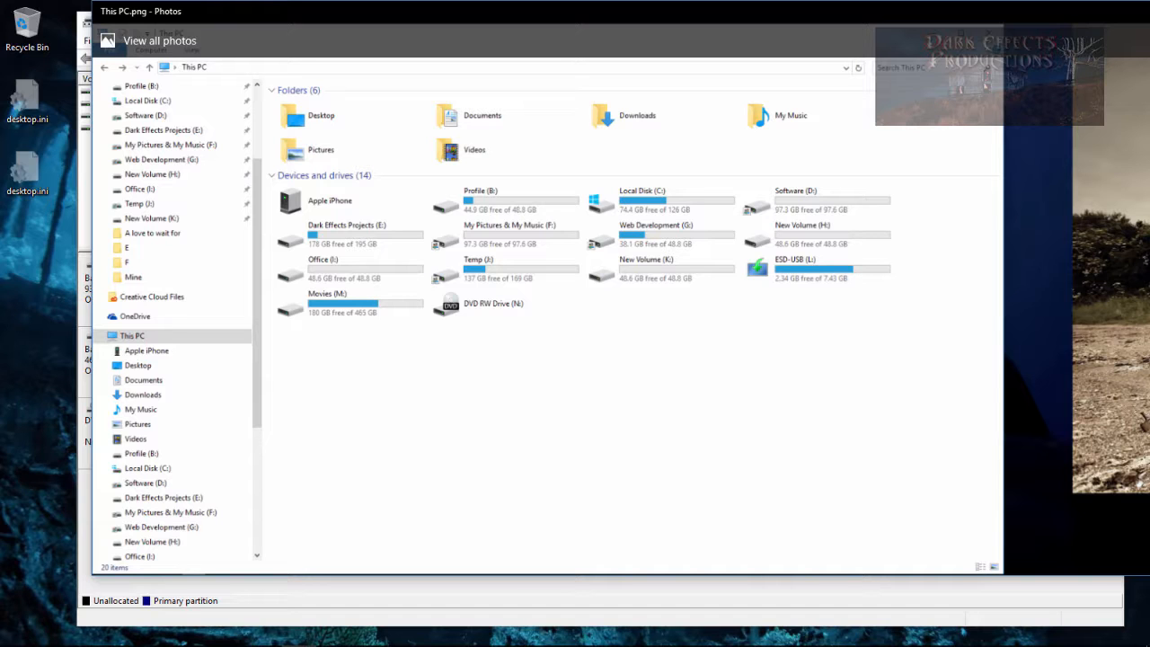
{"action": "left_click_drag", "start_coordinate": [575, 11], "coordinate": [1149, 16]}
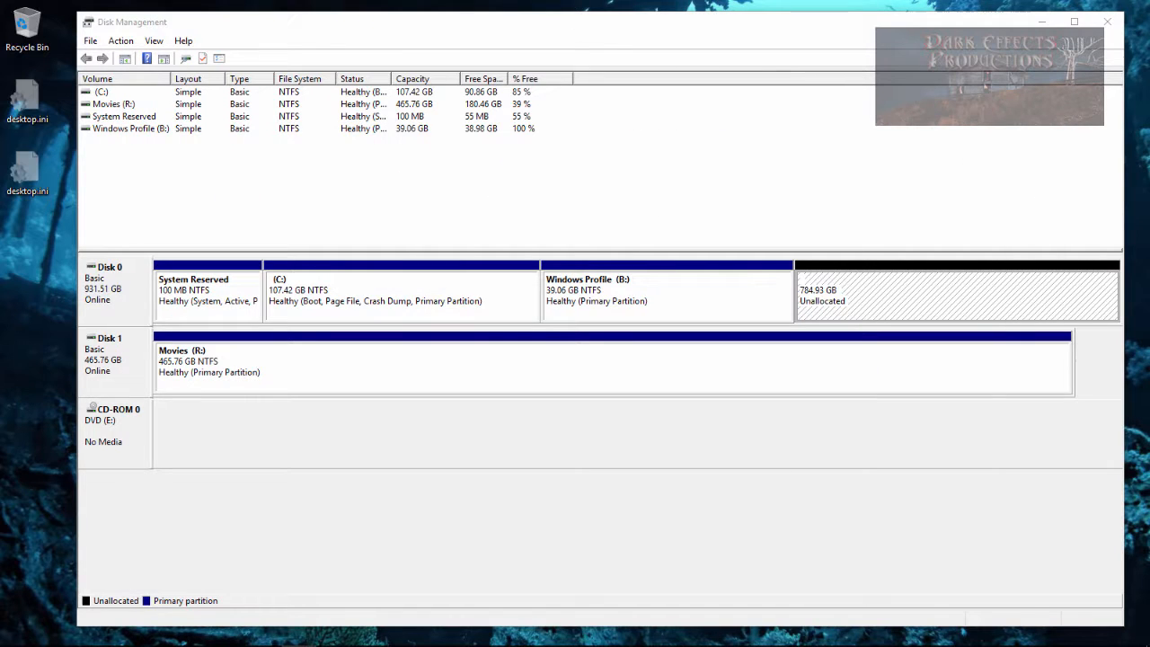
- Start another new simple volume on the remaining unallocated space with a size of 100000 MB
{"action": "right_click", "coordinate": [822, 295]}
{"action": "left_click", "coordinate": [862, 305]}
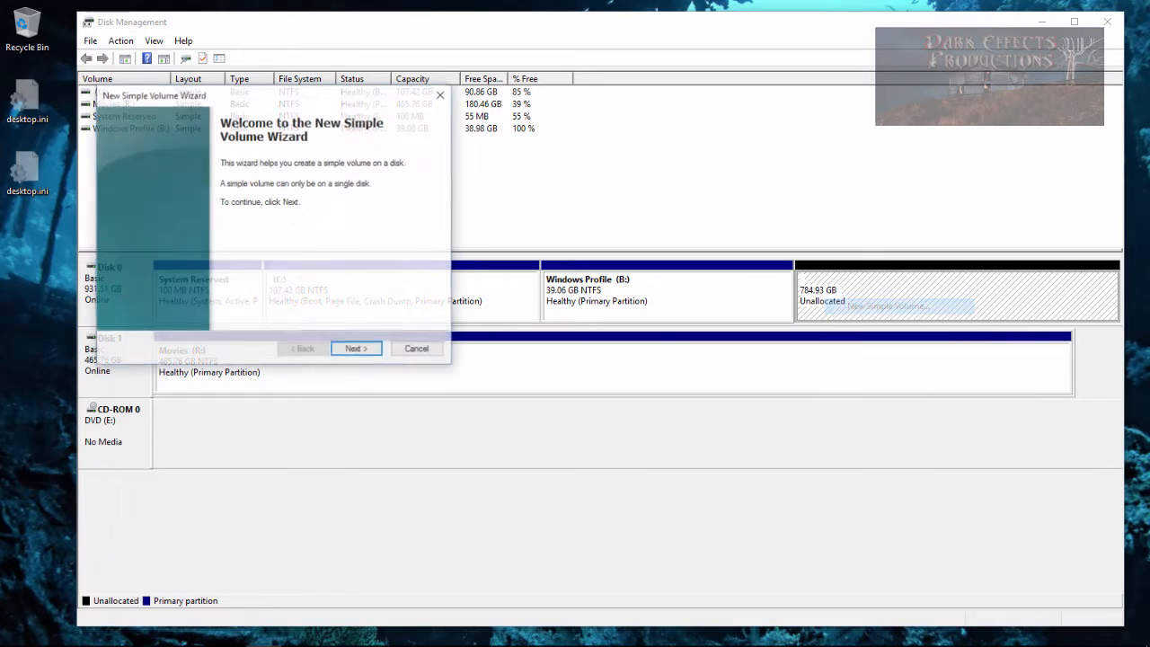
{"action": "key", "text": "Return"}
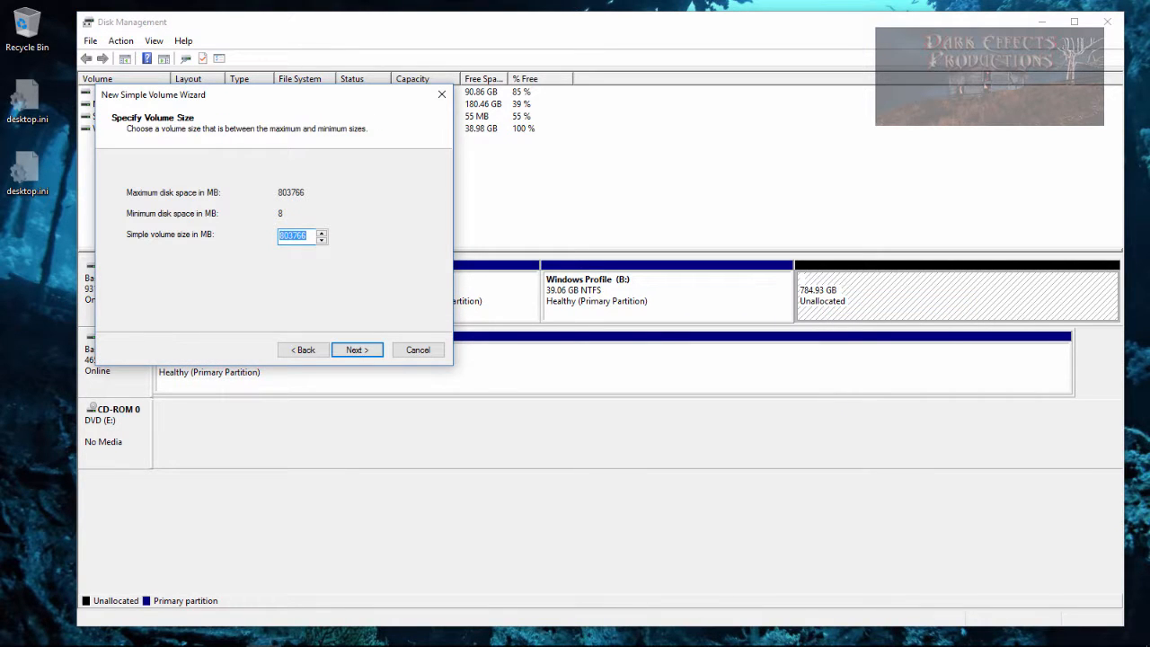
{"action": "type", "text": "100000"}
{"action": "key", "text": "Return"}
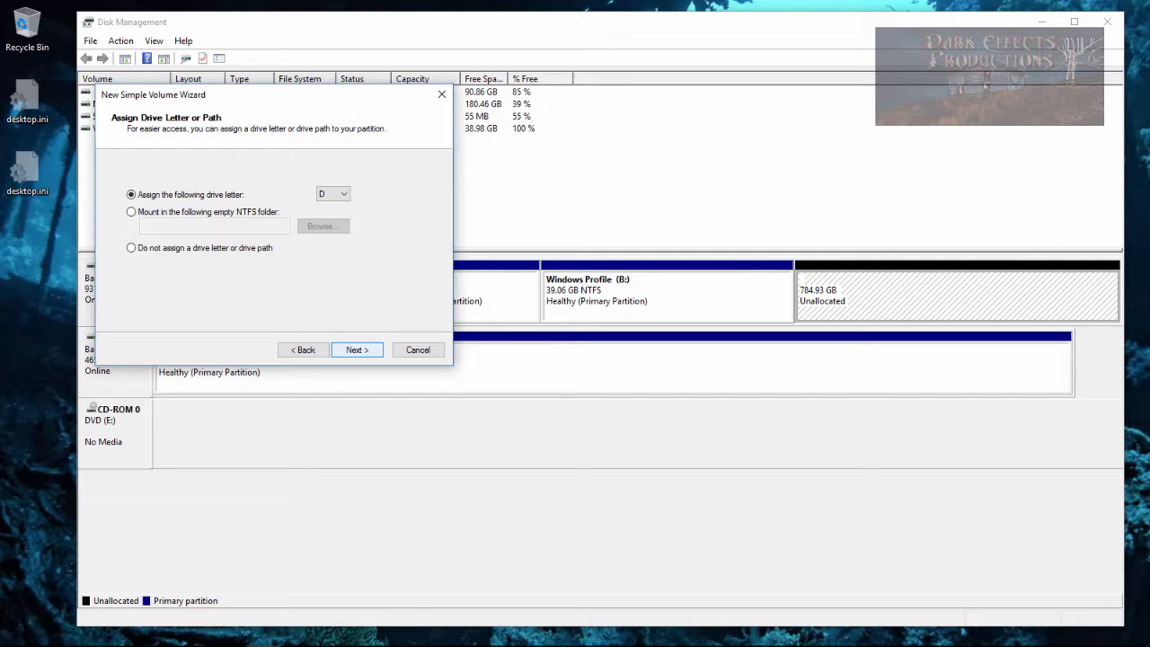
- Keep drive letter D, label the volume Software, and finish the wizard
{"action": "key", "text": "Return"}
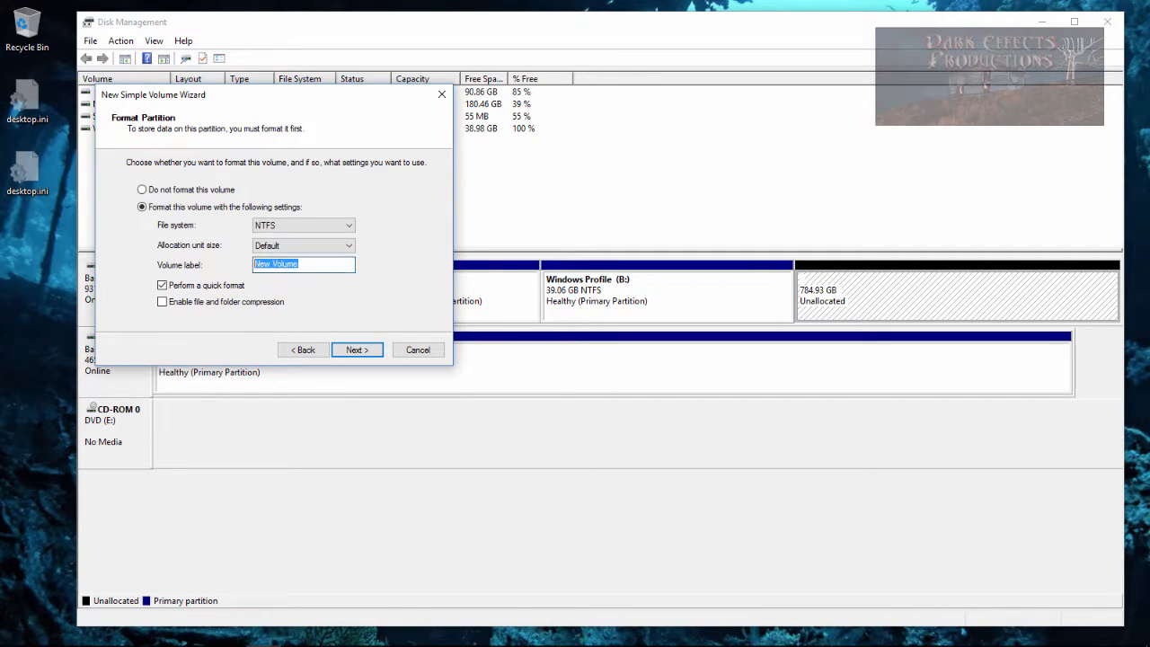
{"action": "type", "text": "Software"}
{"action": "key", "text": "Return"}
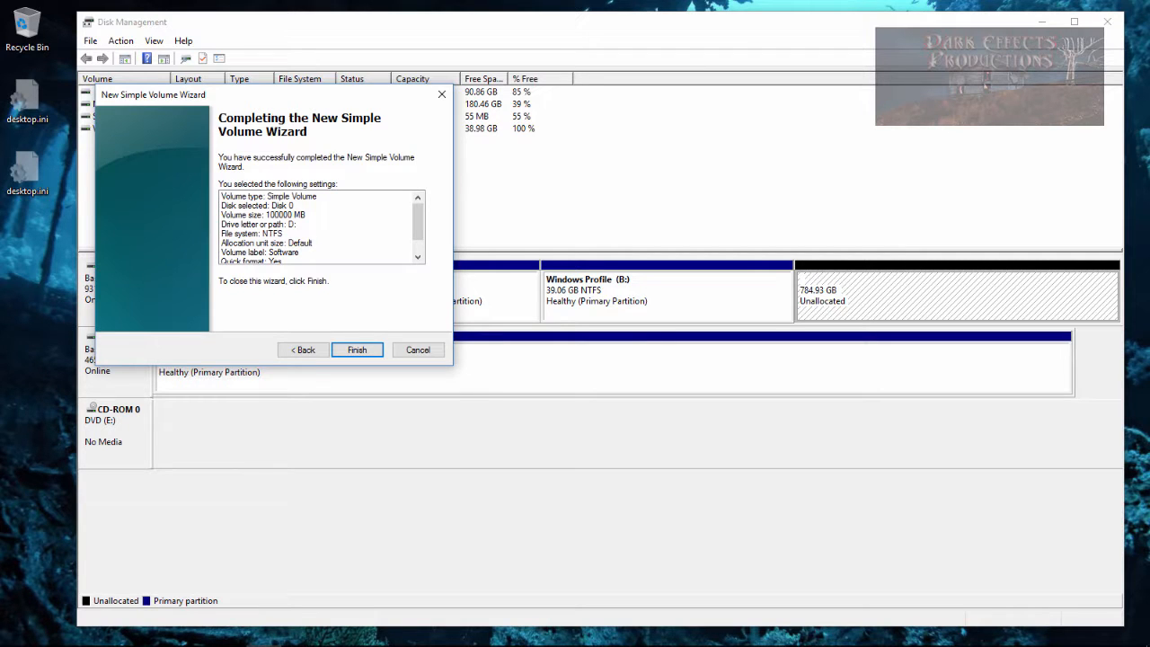
{"action": "key", "text": "Return"}
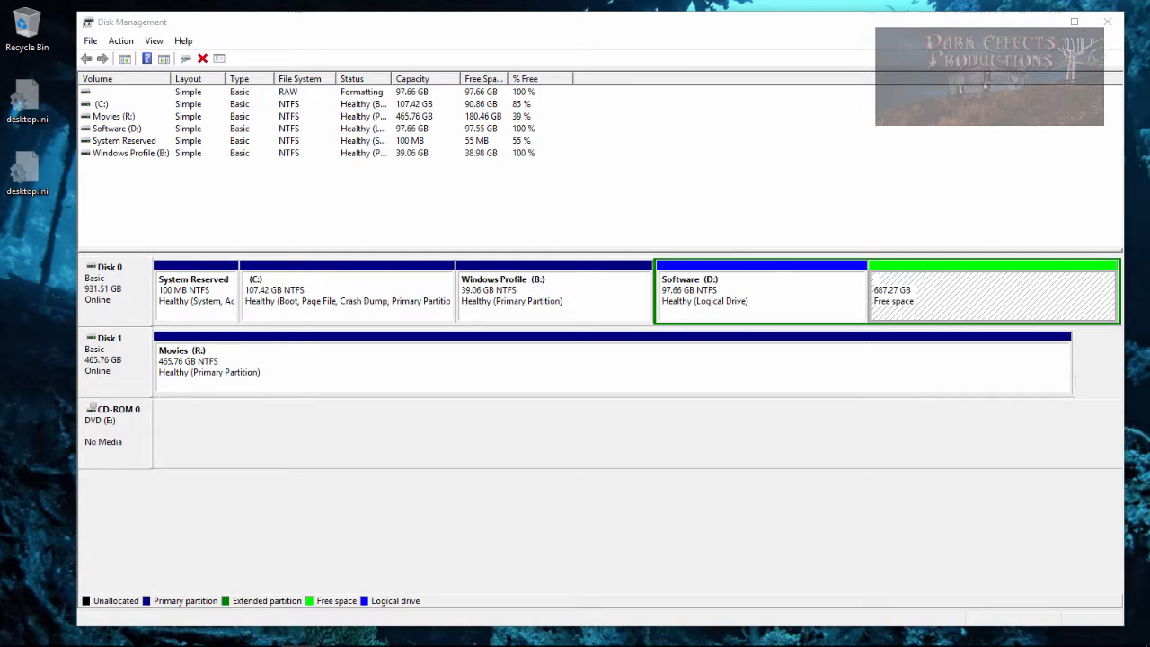
- Try to start a new simple volume on the remaining free space
{"action": "right_click", "coordinate": [923, 298]}
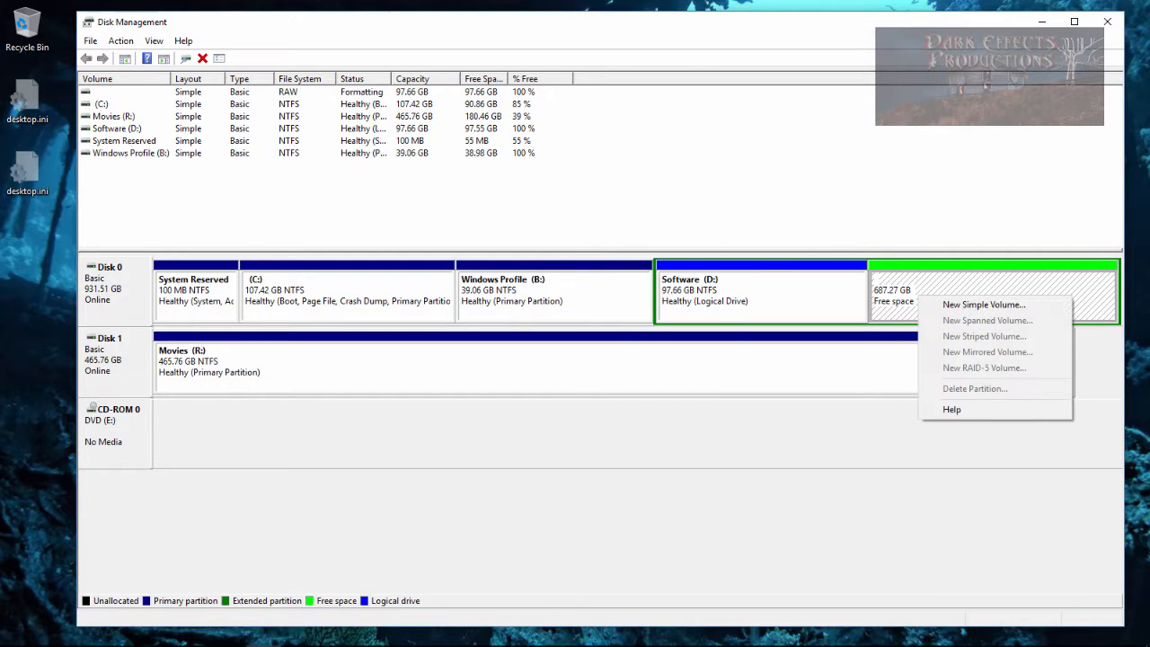
{"action": "left_click", "coordinate": [979, 304]}
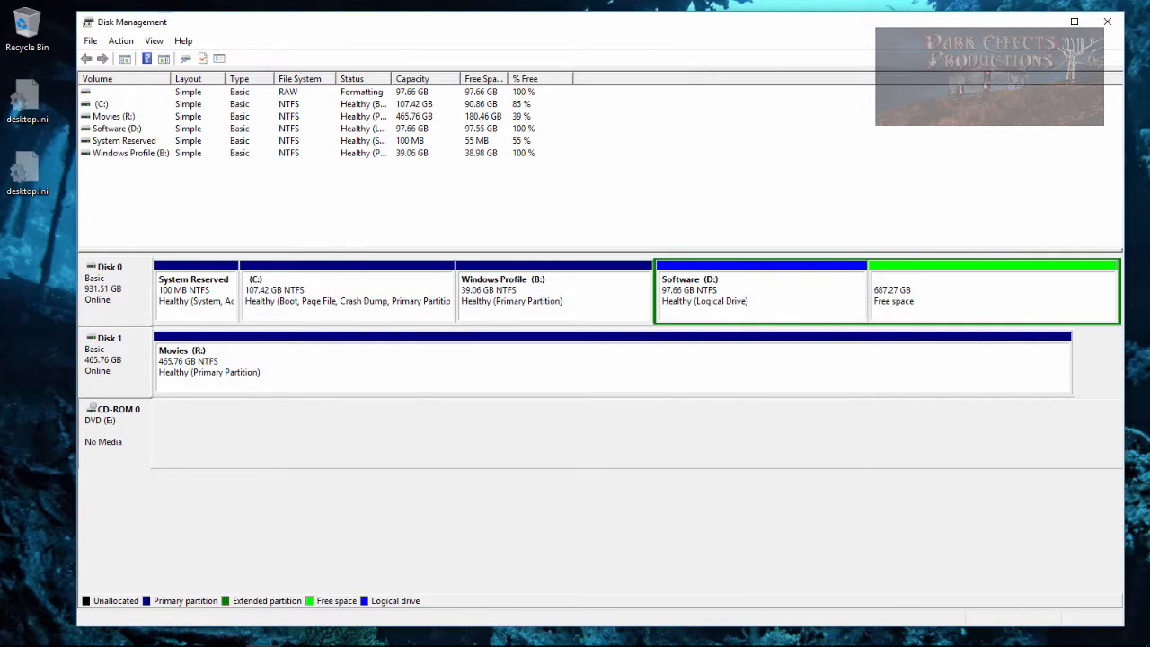
- Change the DVD drive's letter to Z
{"action": "right_click", "coordinate": [124, 426]}
{"action": "left_click", "coordinate": [207, 435]}
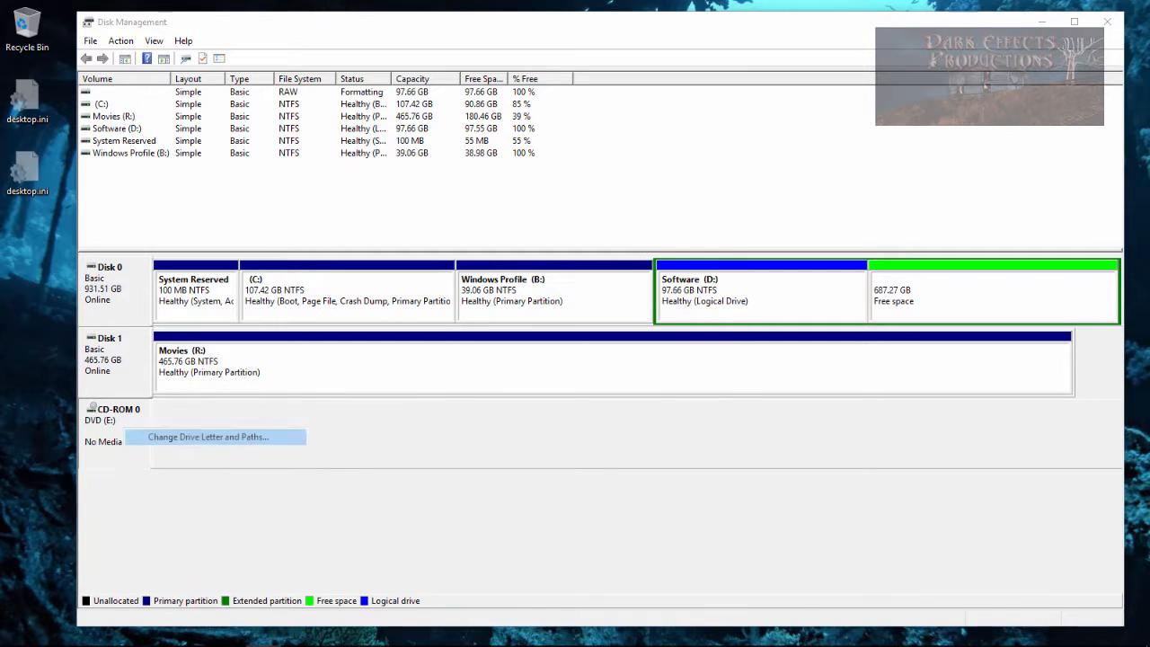
{"action": "left_click", "coordinate": [555, 365]}
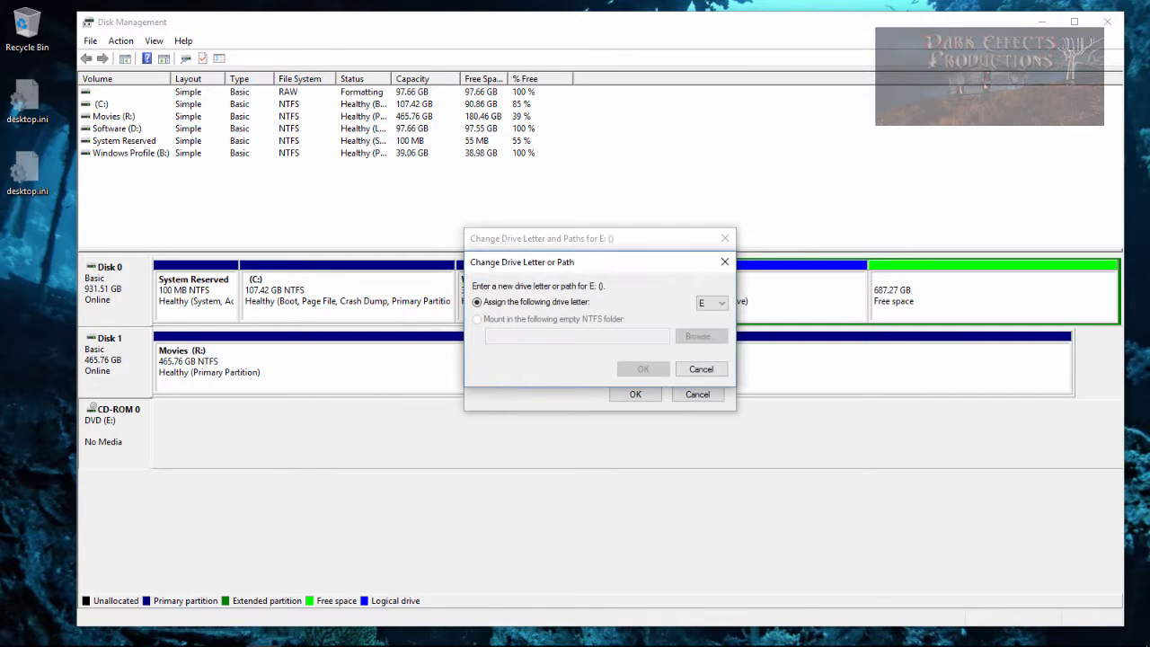
{"action": "left_click", "coordinate": [712, 303]}
{"action": "left_click", "coordinate": [711, 504]}
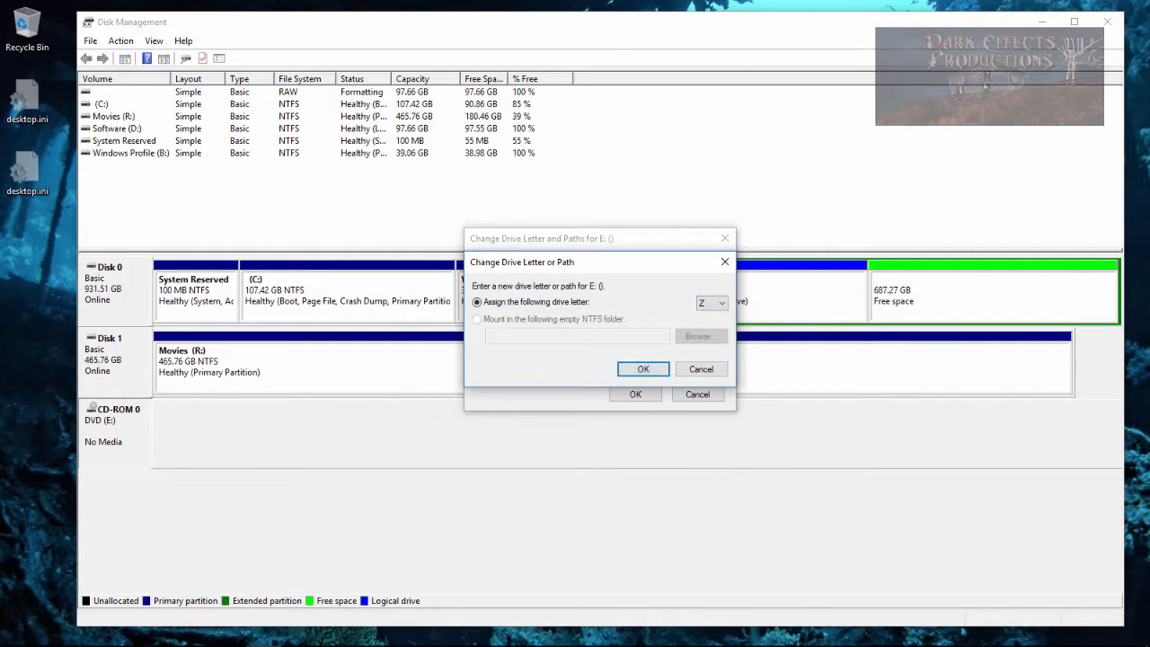
{"action": "left_click", "coordinate": [643, 369]}
{"action": "key", "text": "Return"}
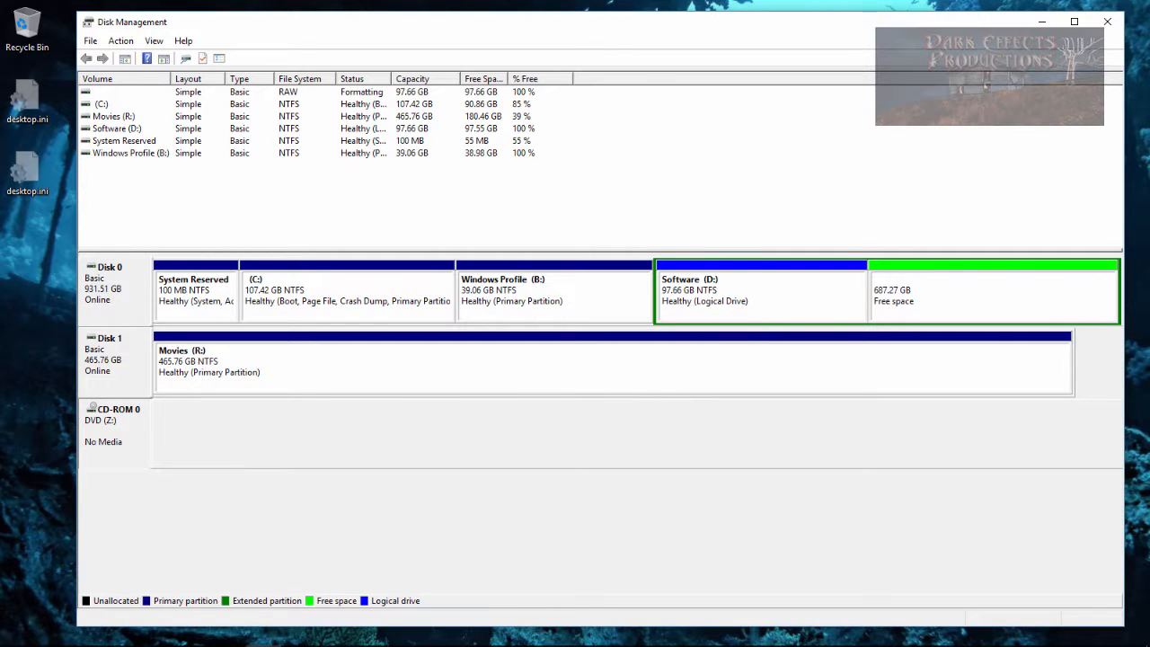
- Start a new simple volume on the free space with a size of 250000 MB
{"action": "right_click", "coordinate": [891, 290]}
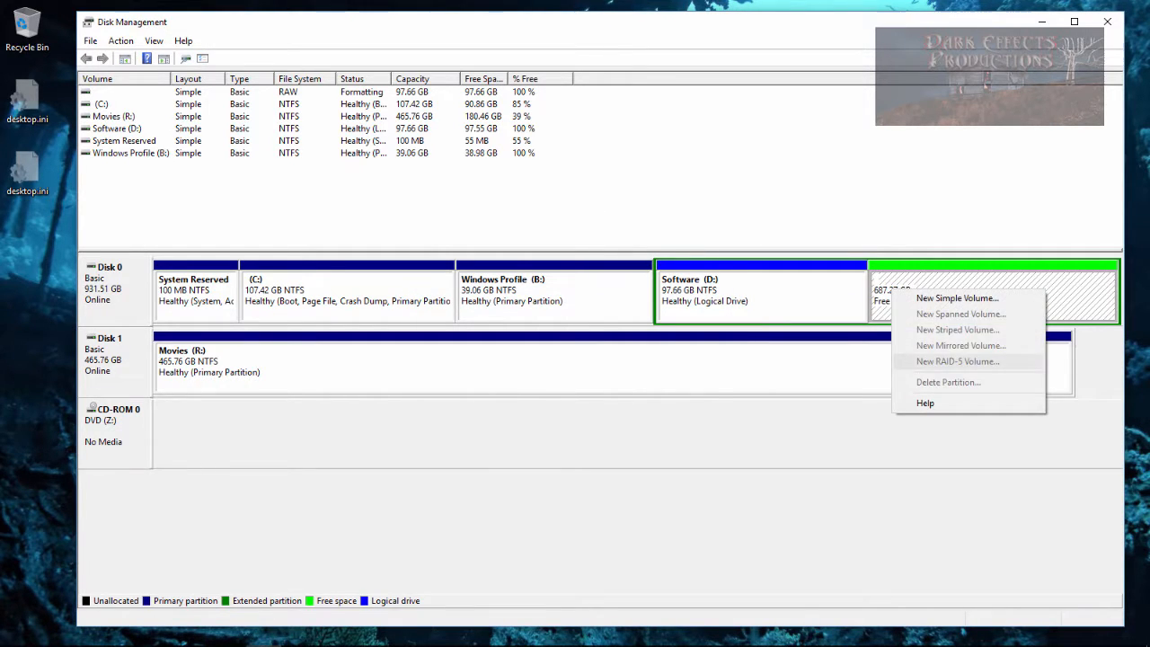
{"action": "left_click", "coordinate": [954, 297]}
{"action": "left_click", "coordinate": [357, 349]}
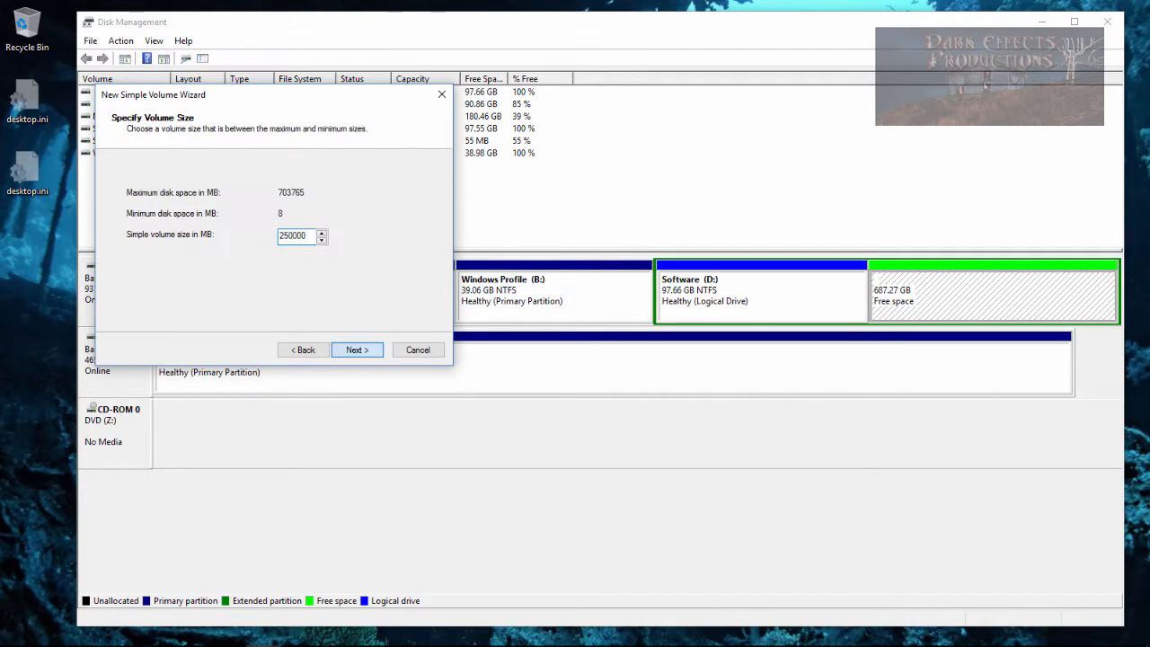
{"action": "left_click", "coordinate": [357, 349]}
{"action": "key", "text": "Return"}
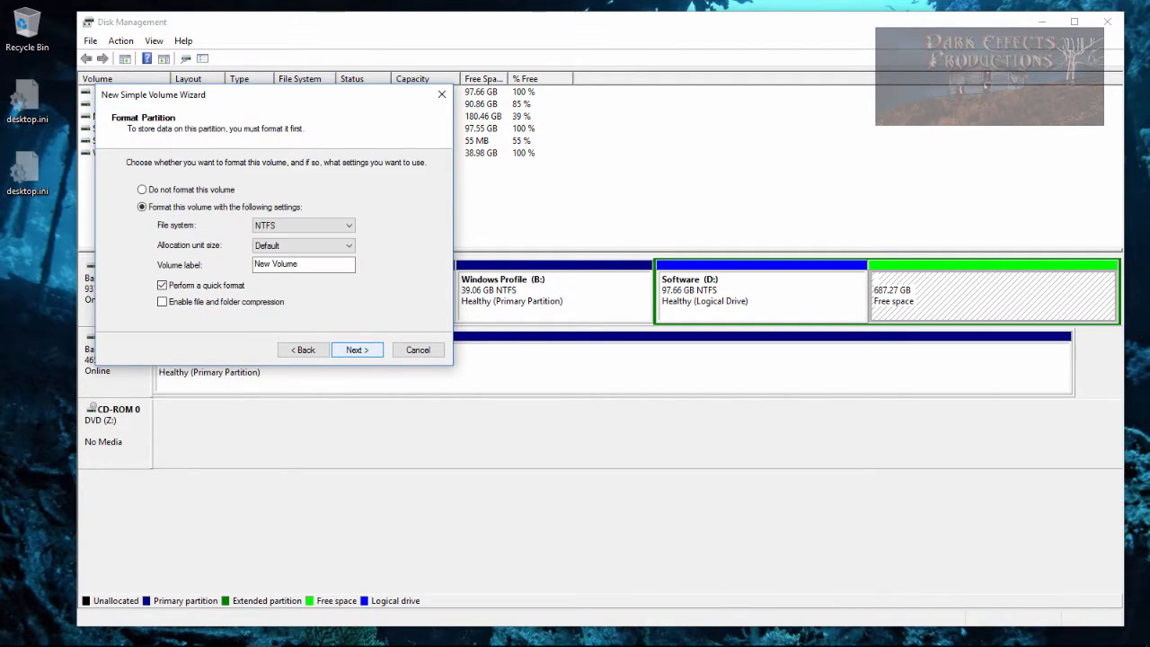
- Label the volume Dark Effects Projects and finish the wizard
{"action": "left_click_drag", "start_coordinate": [310, 264], "coordinate": [254, 264]}
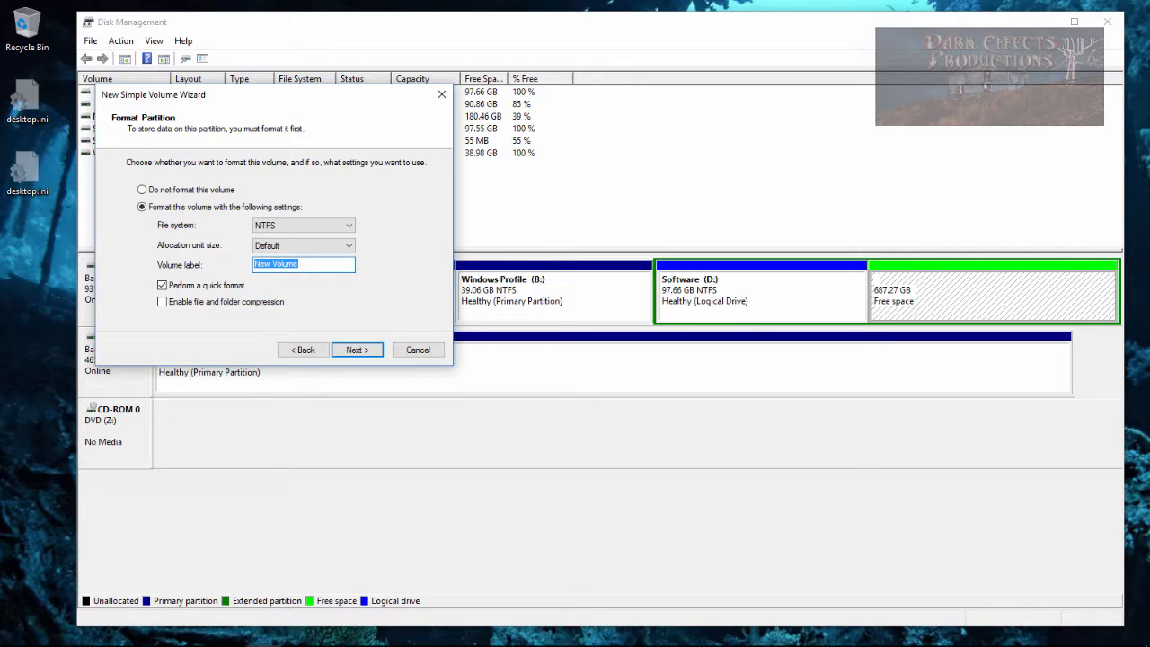
{"action": "type", "text": "Dark Effects P"}
{"action": "type", "text": "ts"}
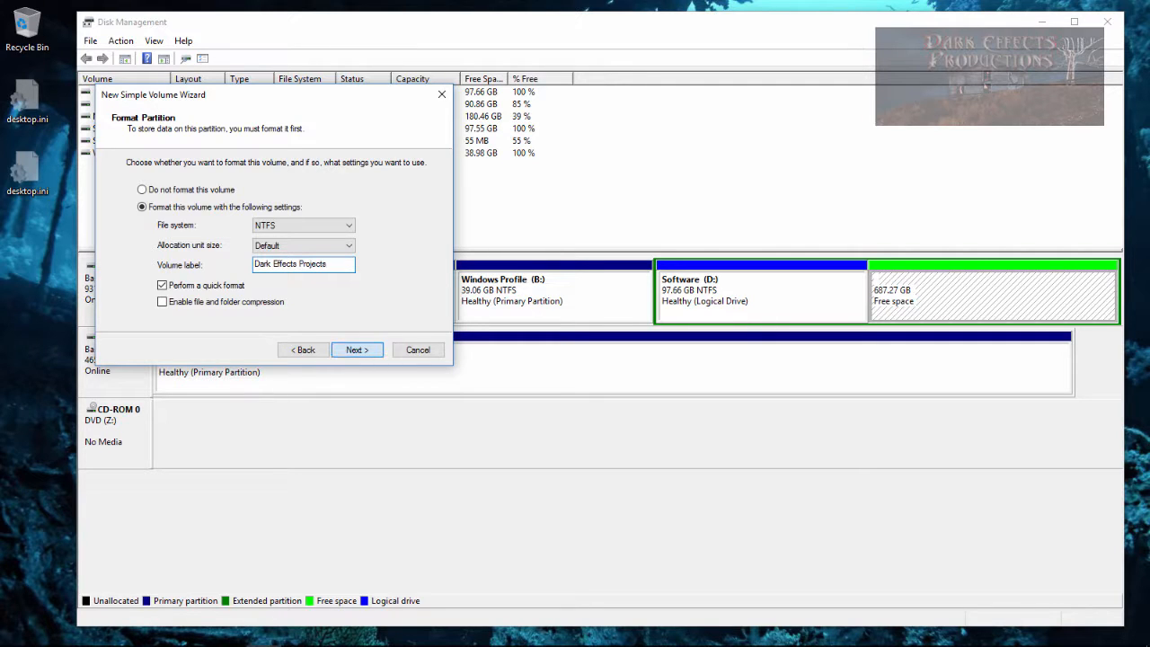
{"action": "left_click", "coordinate": [357, 349]}
{"action": "left_click", "coordinate": [359, 349]}
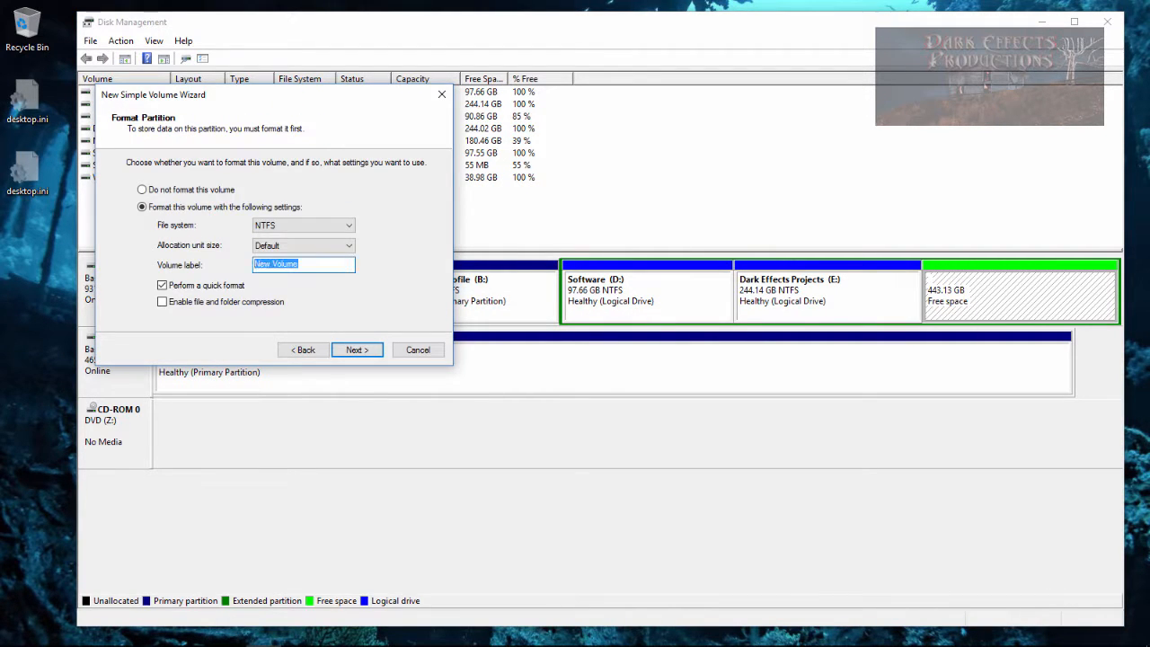
- Create another simple volume on the free space labelled My Pictures & Music
{"action": "type", "text": "My Pictures & Music"}
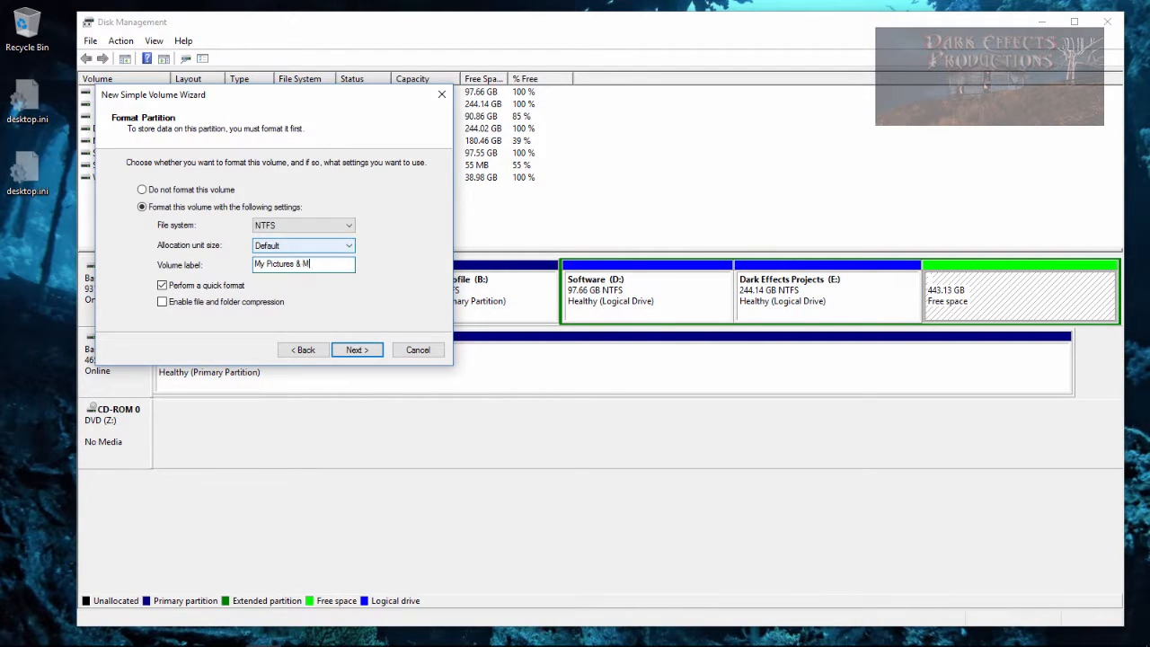
{"action": "key", "text": "Return"}
{"action": "key", "text": "Return"}
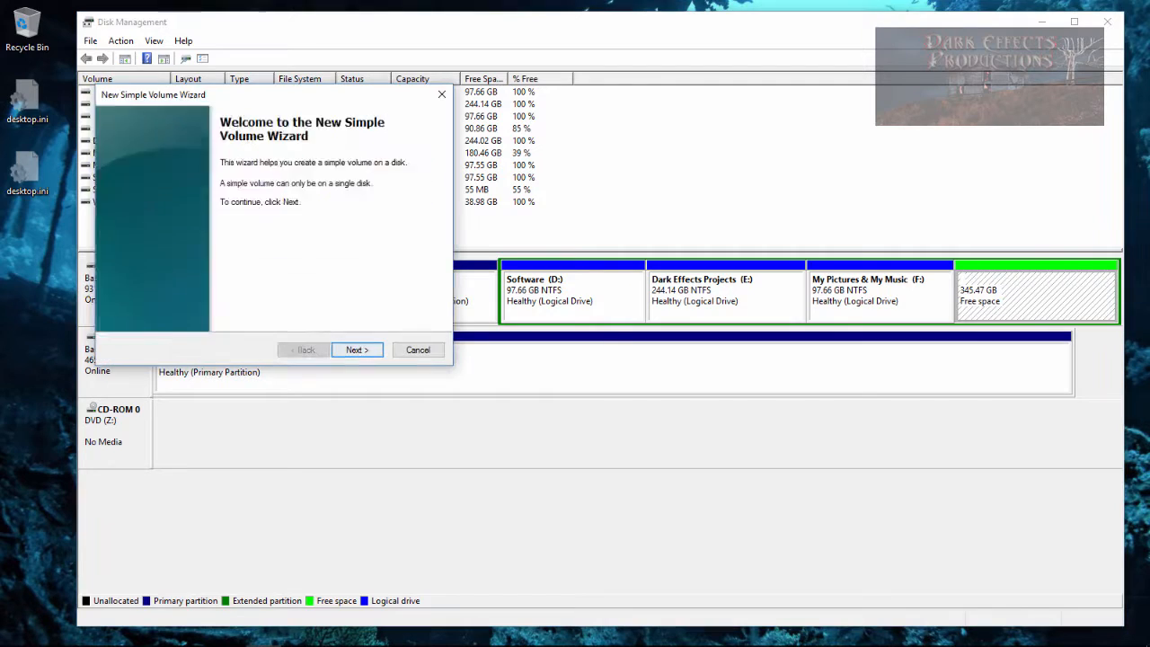
- Create another simple volume on the free space labelled Web Development
{"action": "key", "text": "Return"}
{"action": "key", "text": "Return"}
- Create another simple volume on the free space labelled Project Media 2
{"action": "key", "text": "Return"}
{"action": "type", "text": "Web Development"}
{"action": "key", "text": "Return"}
{"action": "key", "text": "Return"}
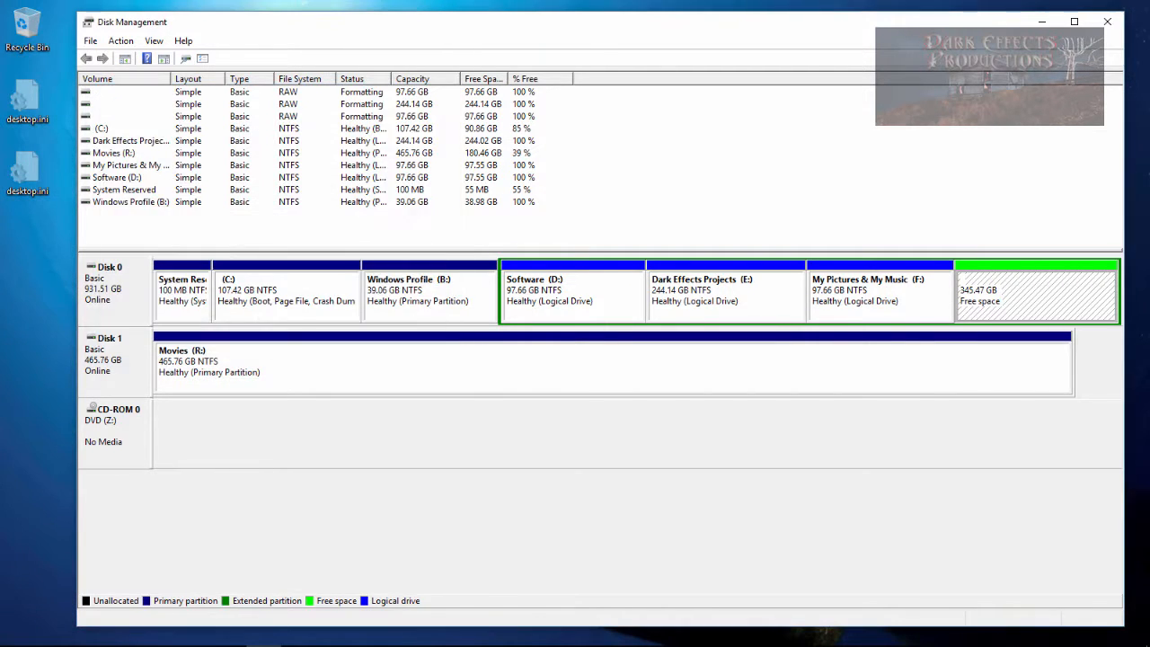
{"action": "right_click", "coordinate": [1023, 286]}
{"action": "left_click", "coordinate": [1042, 293]}
{"action": "key", "text": "Return"}
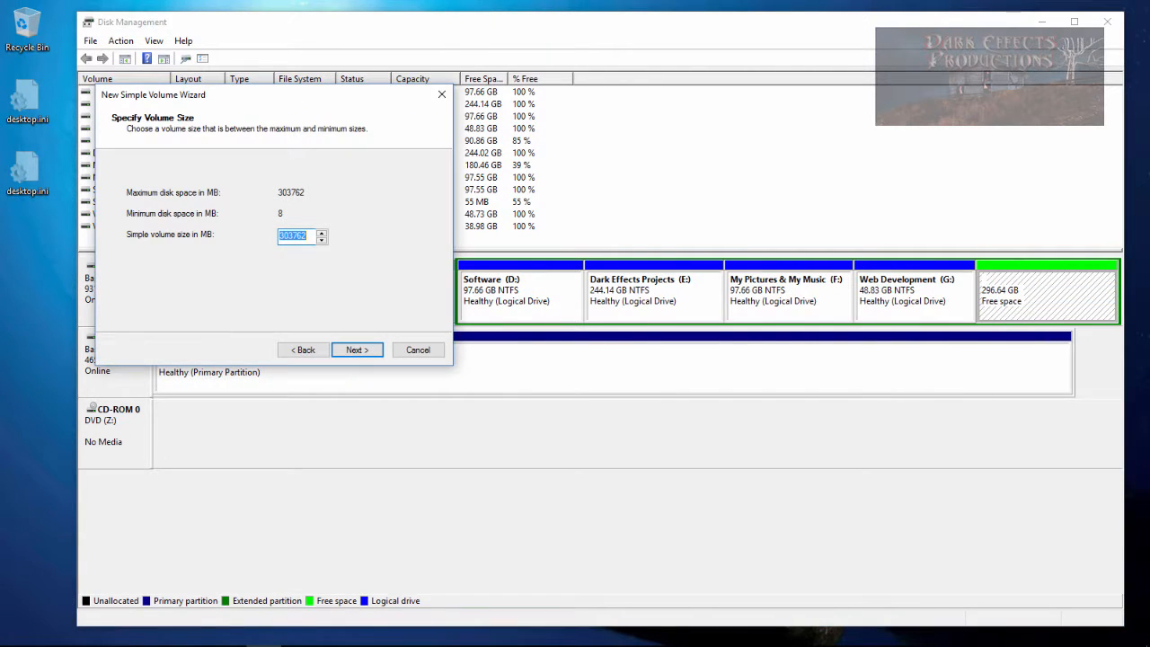
{"action": "key", "text": "Return"}
{"action": "key", "text": "Return"}
{"action": "type", "text": "Project Media 2"}
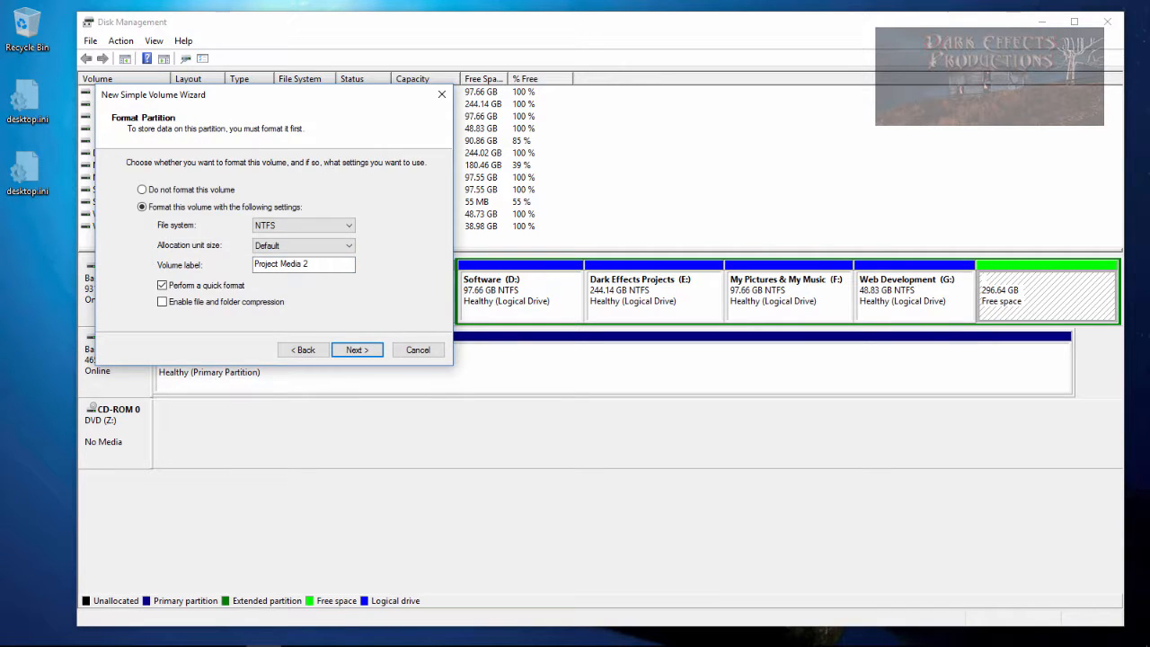
{"action": "left_click", "coordinate": [357, 350]}
- Create a 50000 MB simple volume on the free space labelled Office
{"action": "left_click", "coordinate": [357, 349]}
{"action": "right_click", "coordinate": [1033, 289]}
{"action": "left_click", "coordinate": [1053, 297]}
{"action": "left_click", "coordinate": [357, 349]}
{"action": "type", "text": "100000"}
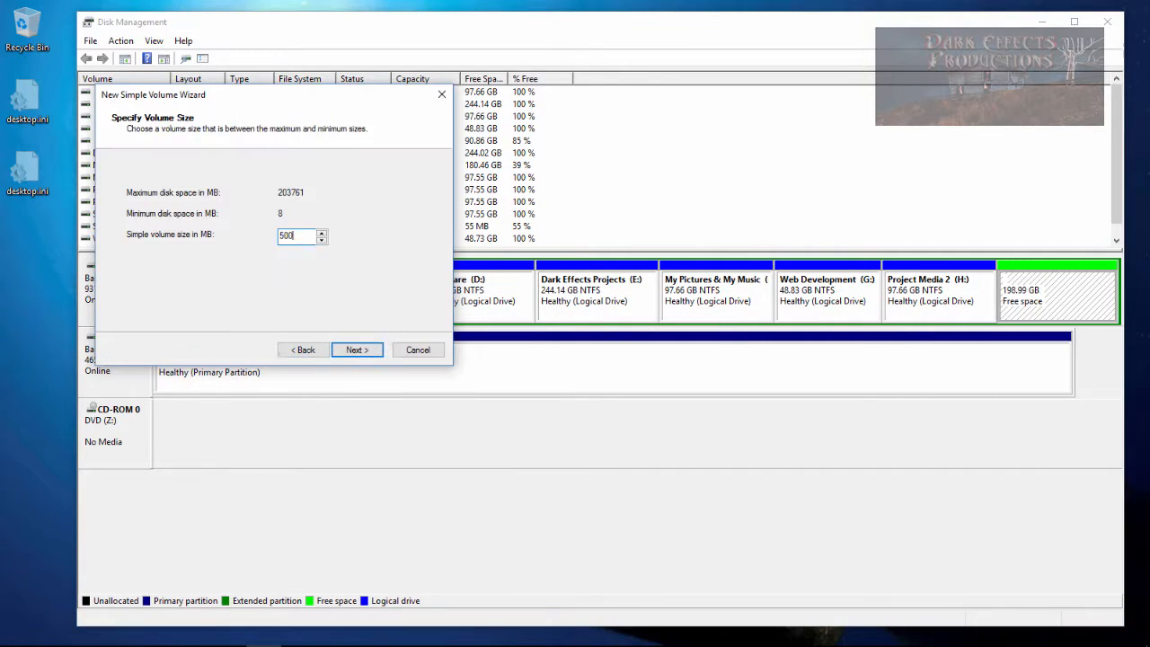
{"action": "left_click", "coordinate": [356, 349]}
{"action": "left_click", "coordinate": [357, 349]}
{"action": "type", "text": "Office"}
{"action": "left_click", "coordinate": [357, 349]}
{"action": "left_click", "coordinate": [356, 349]}
- Create a simple volume from all remaining free space labelled Temp
{"action": "right_click", "coordinate": [1051, 288]}
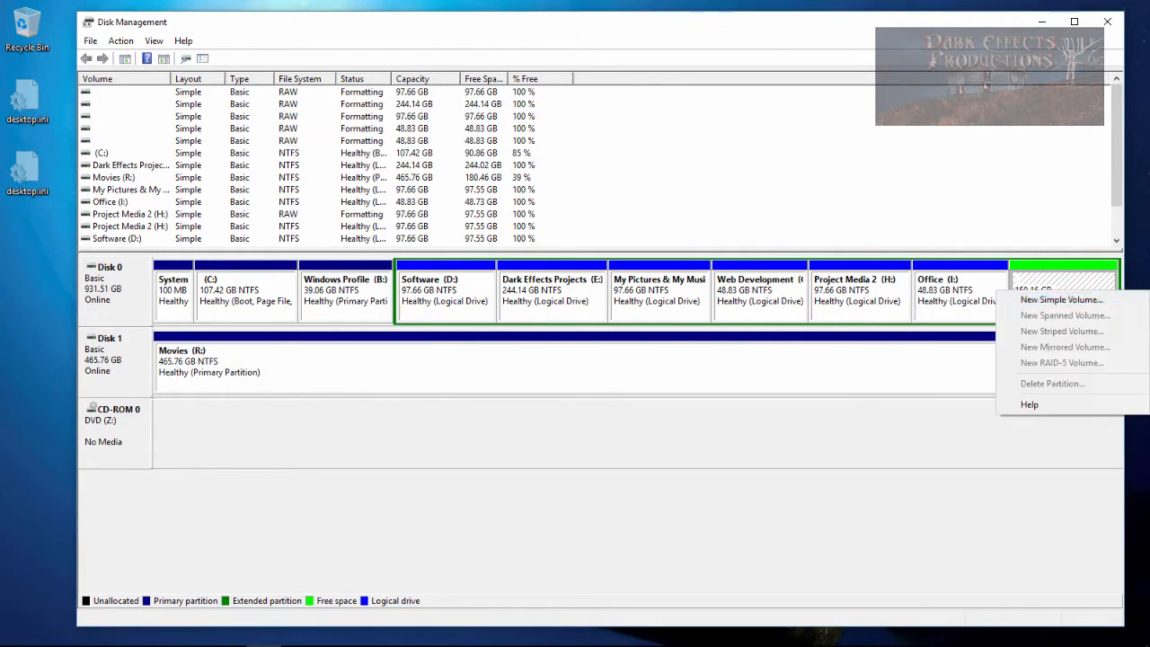
{"action": "left_click", "coordinate": [1065, 300]}
{"action": "left_click", "coordinate": [357, 349]}
{"action": "left_click", "coordinate": [357, 349]}
{"action": "key", "text": "Return"}
{"action": "type", "text": "Temp"}
{"action": "key", "text": "Return"}
{"action": "key", "text": "Return"}
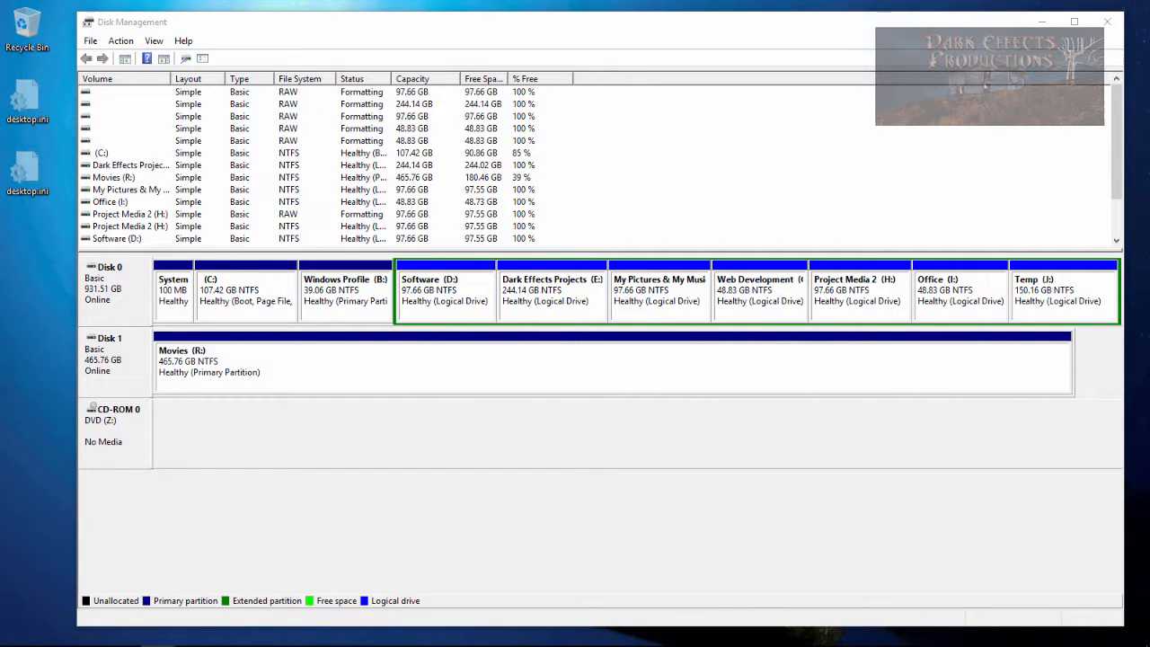
- Review each volume on Disk 0 in turn
{"action": "left_click", "coordinate": [238, 301]}
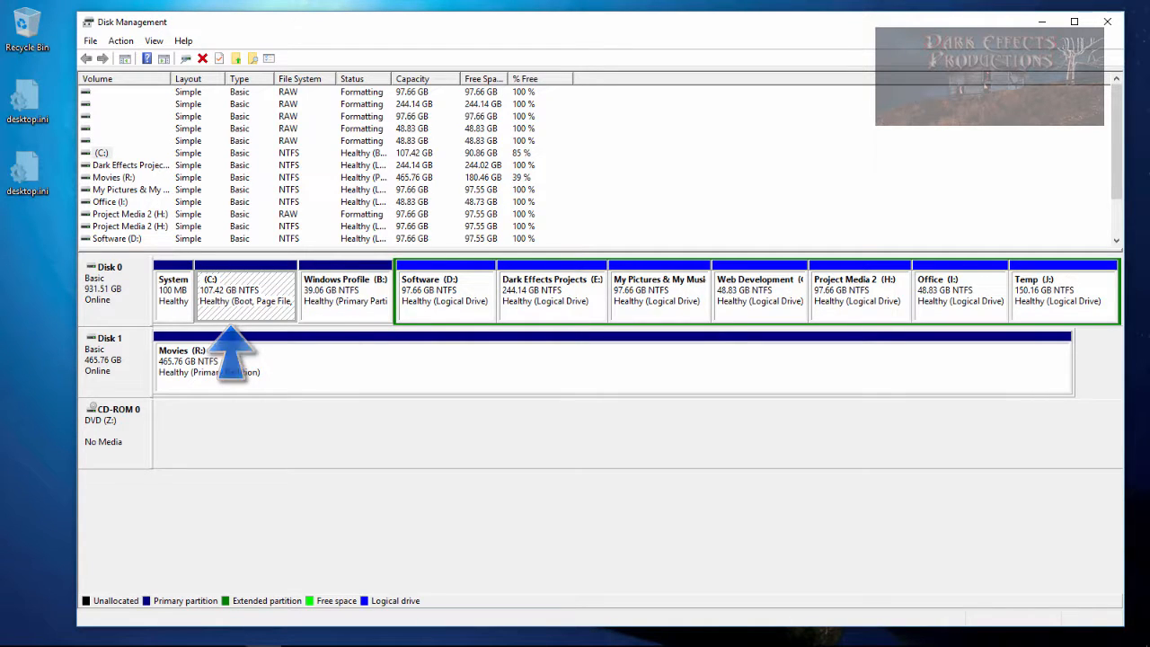
{"action": "left_click", "coordinate": [345, 301]}
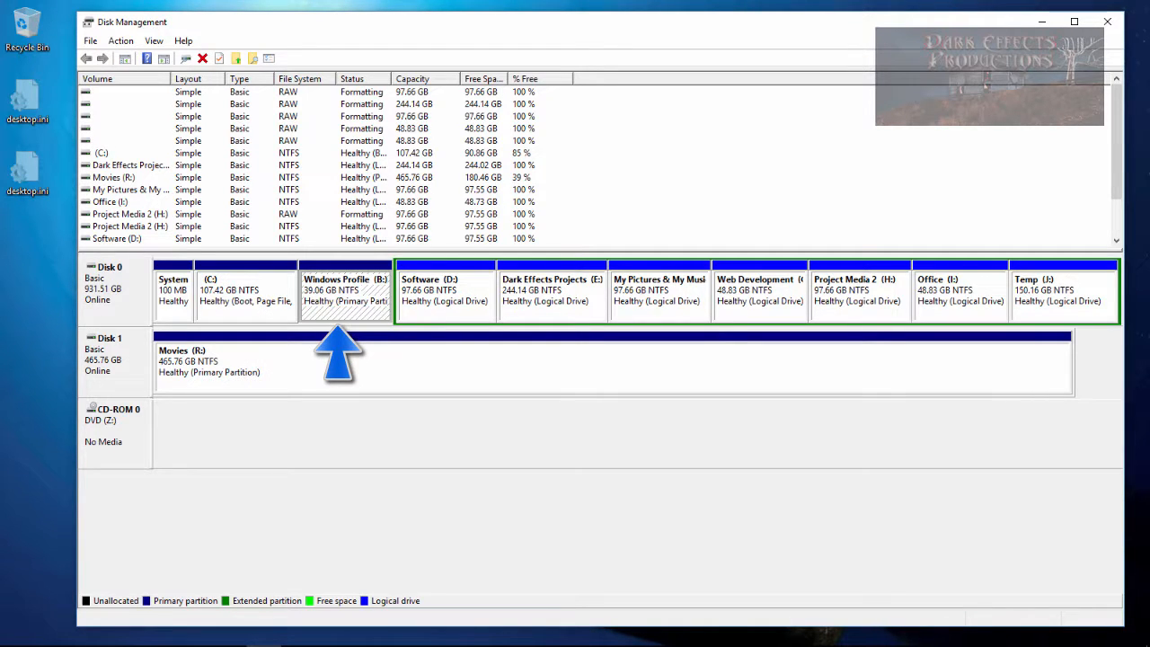
{"action": "left_click", "coordinate": [446, 301]}
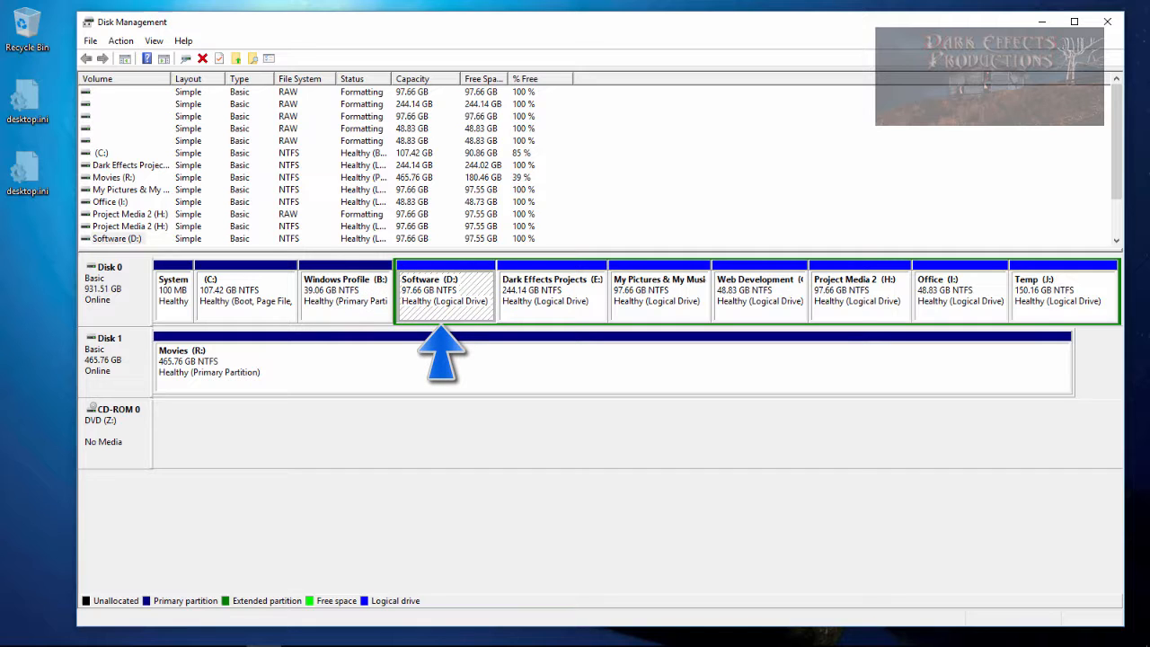
{"action": "left_click", "coordinate": [553, 301]}
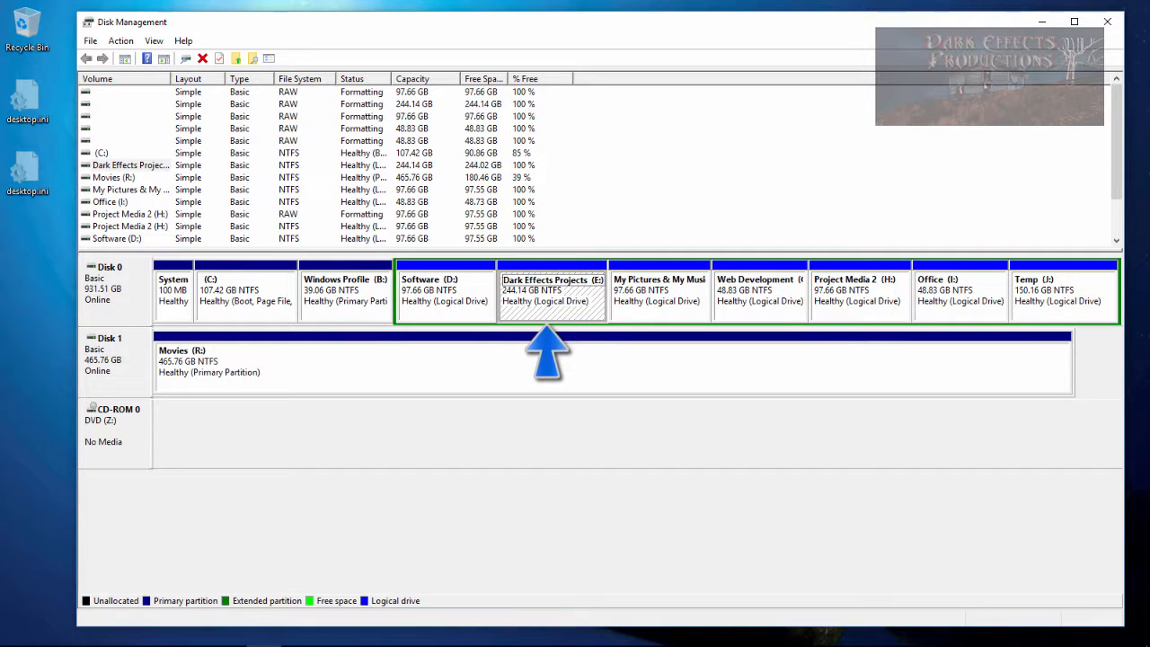
{"action": "left_click", "coordinate": [659, 301]}
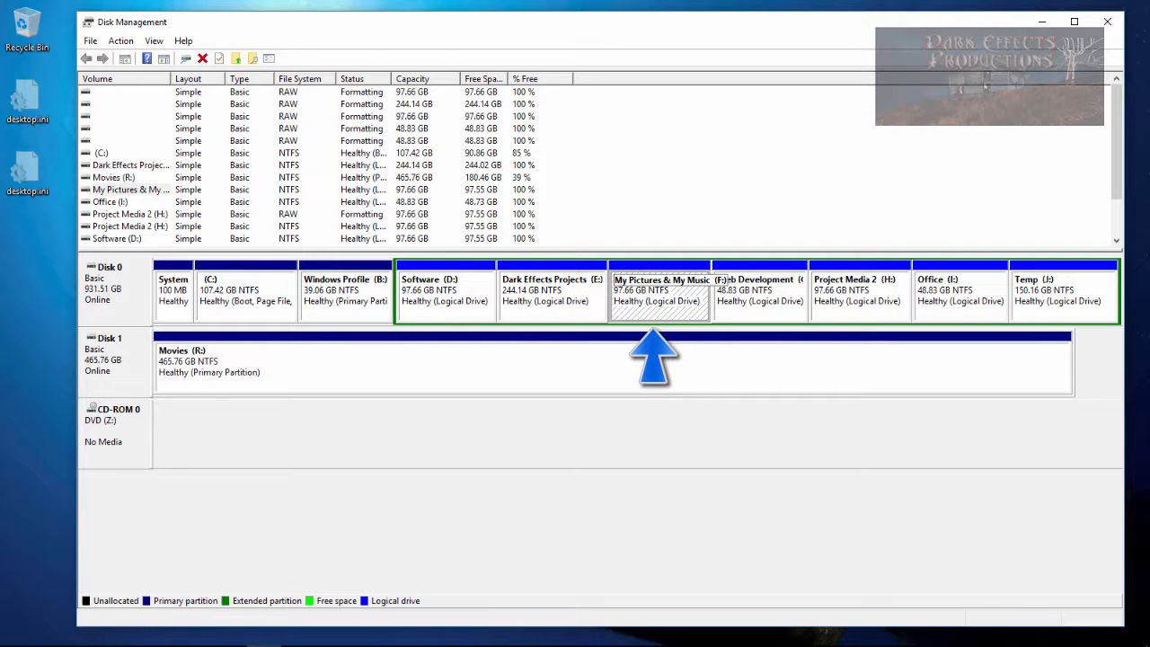
{"action": "left_click", "coordinate": [762, 294]}
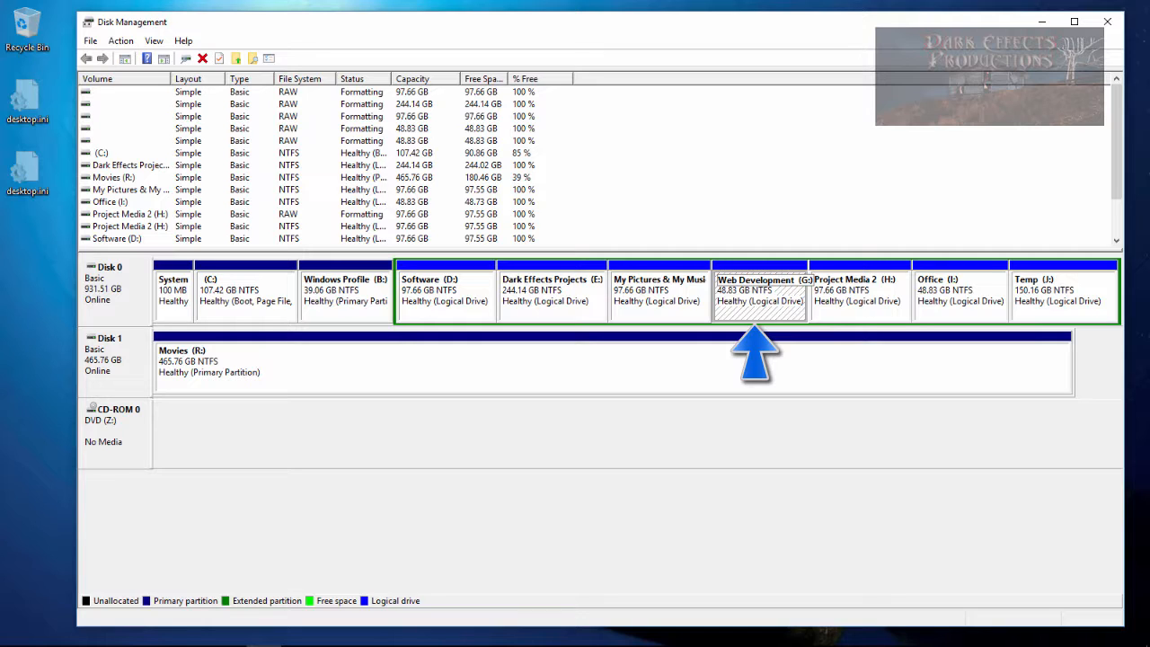
{"action": "left_click", "coordinate": [860, 290]}
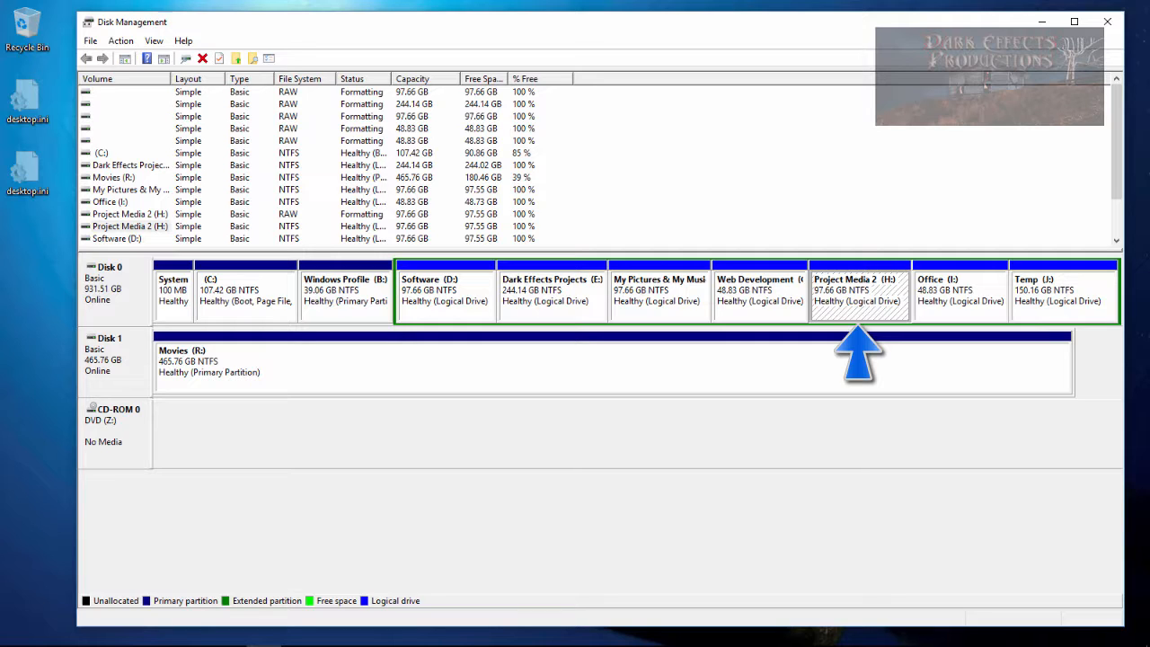
{"action": "left_click", "coordinate": [552, 297]}
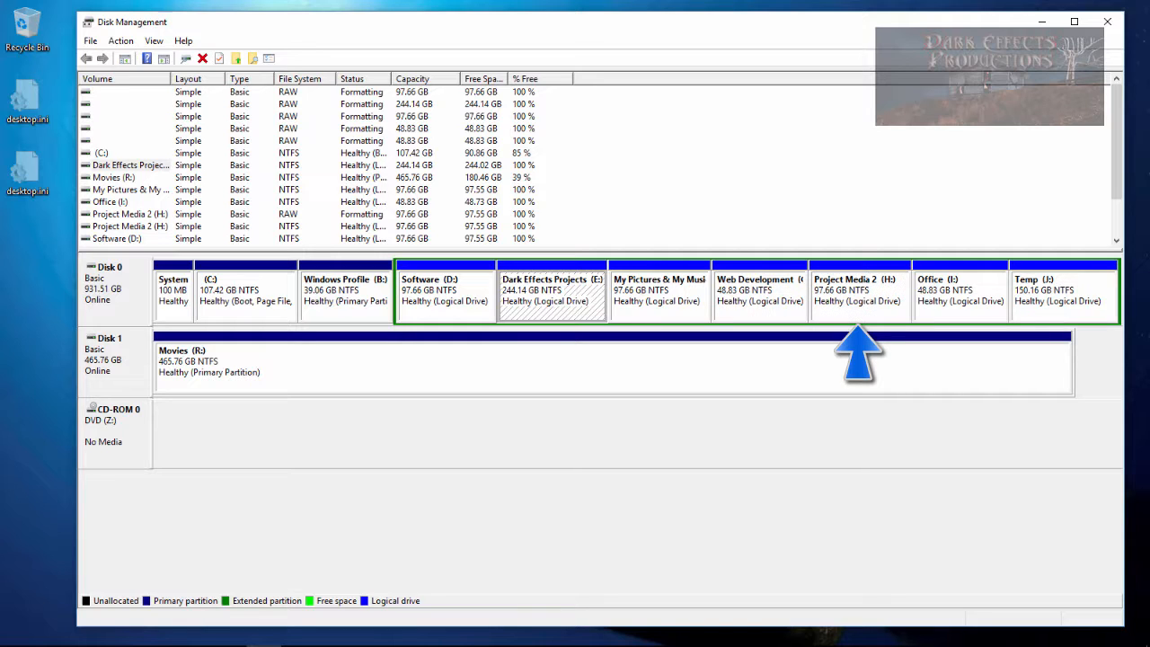
- Rename the Project Media 2 volume to Media Installation in its properties
{"action": "right_click", "coordinate": [876, 281]}
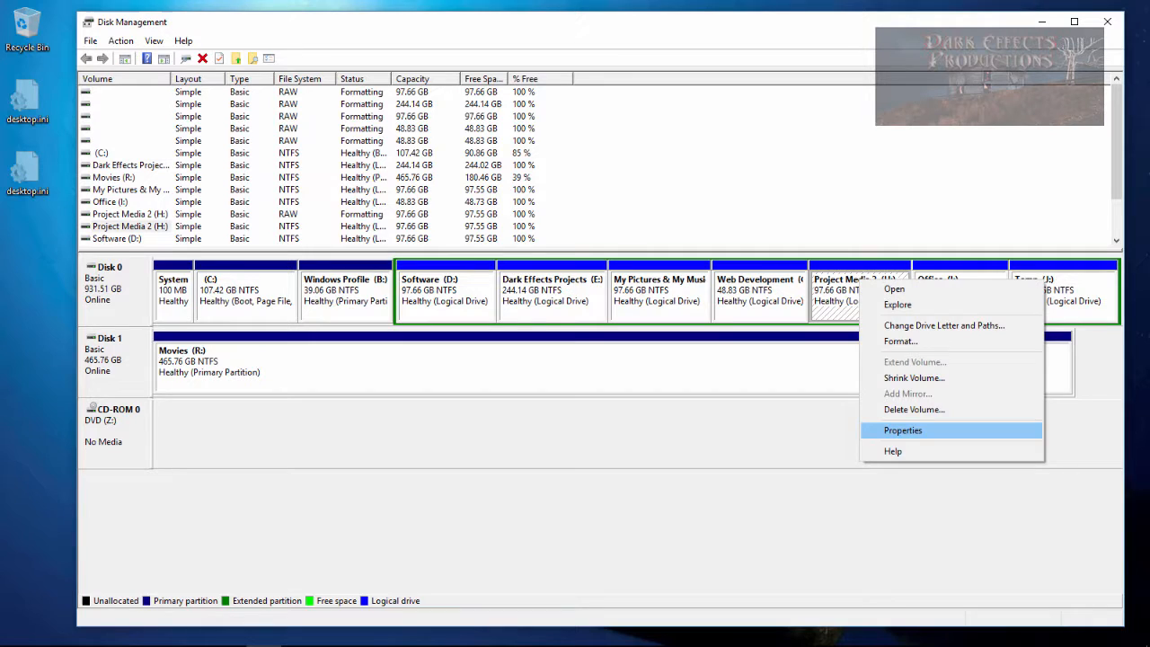
{"action": "left_click", "coordinate": [903, 430]}
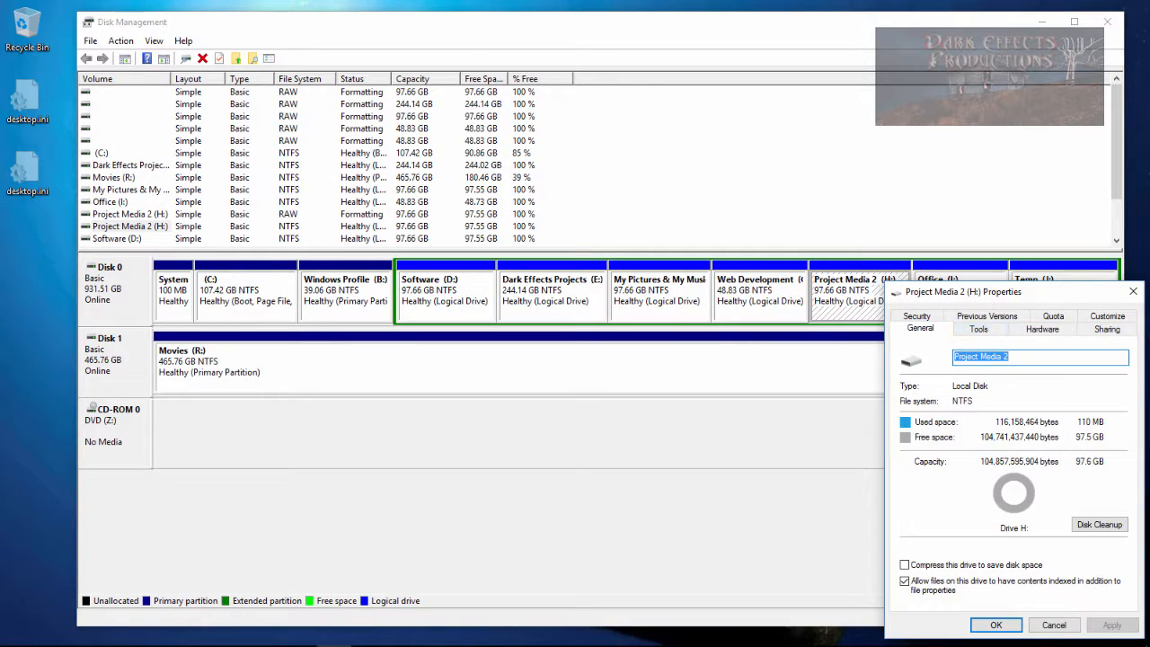
{"action": "double_click", "coordinate": [991, 357]}
{"action": "left_click", "coordinate": [999, 357]}
{"action": "double_click", "coordinate": [967, 357]}
{"action": "key", "text": "Delete"}
{"action": "key", "text": "End"}
{"action": "key", "text": "BackSpace"}
{"action": "type", "text": "Installatio"}
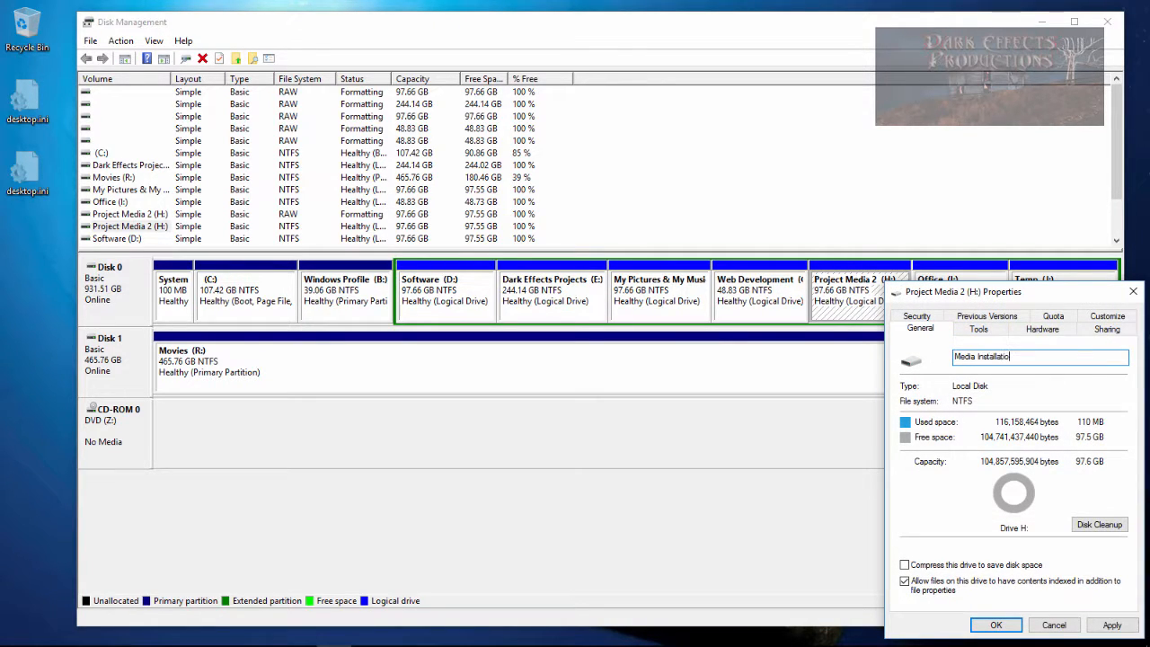
{"action": "left_click_drag", "start_coordinate": [1006, 292], "coordinate": [945, 233]}
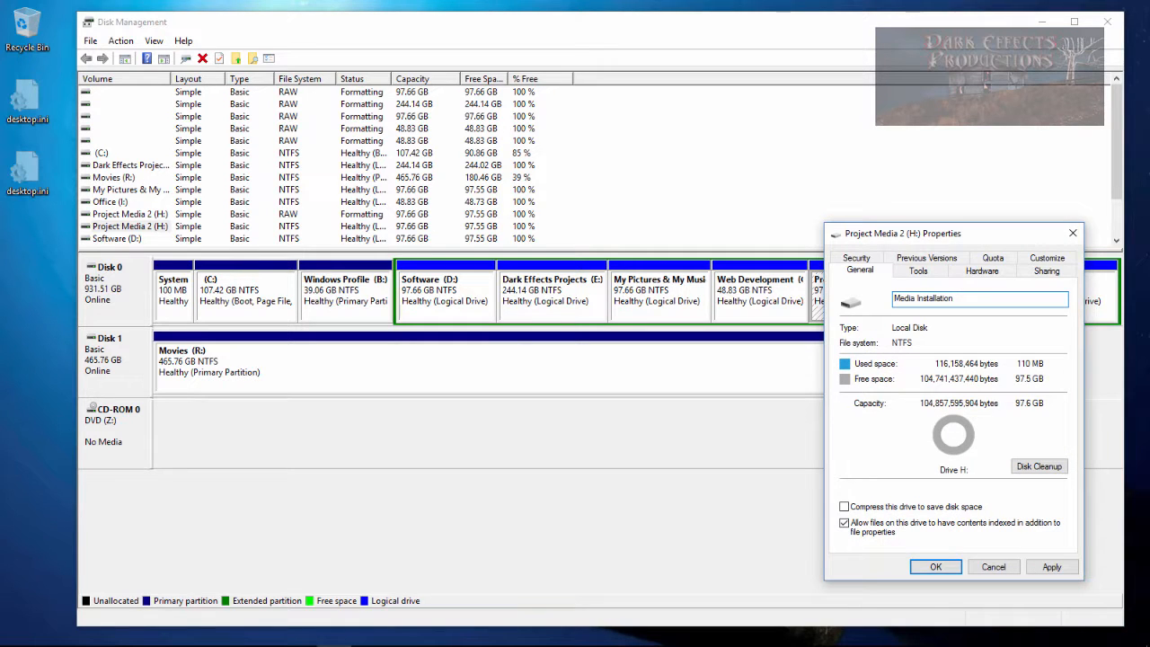
{"action": "key", "text": "Return"}
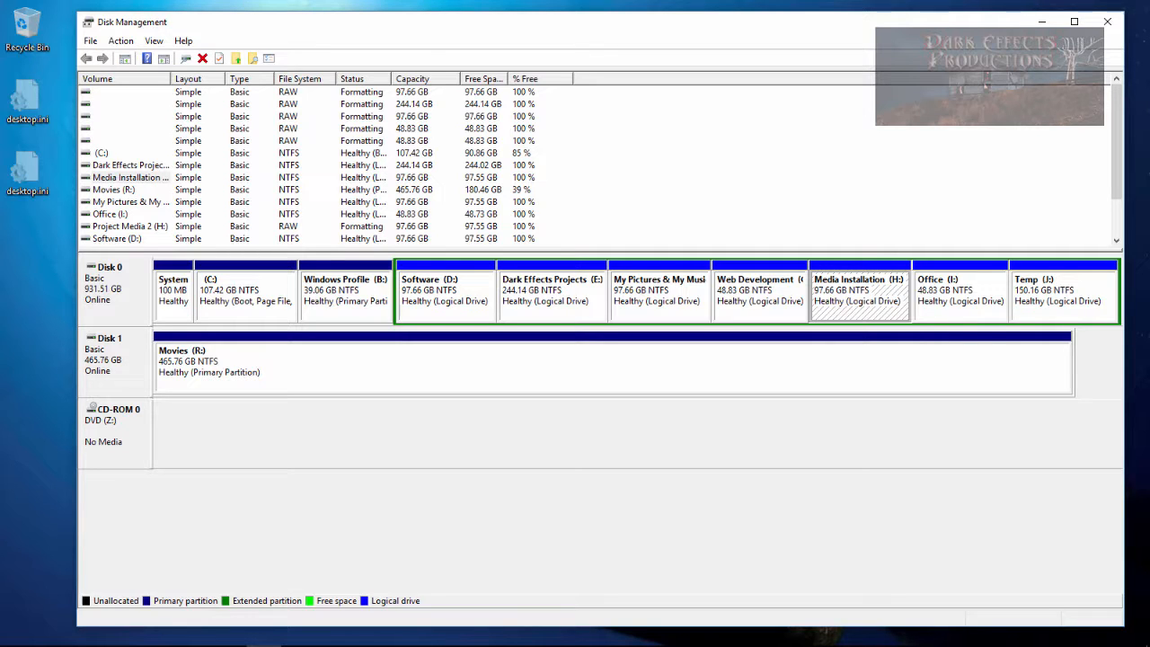
- Review the Office, Temp, C: and Windows Profile volumes
{"action": "left_click", "coordinate": [959, 301]}
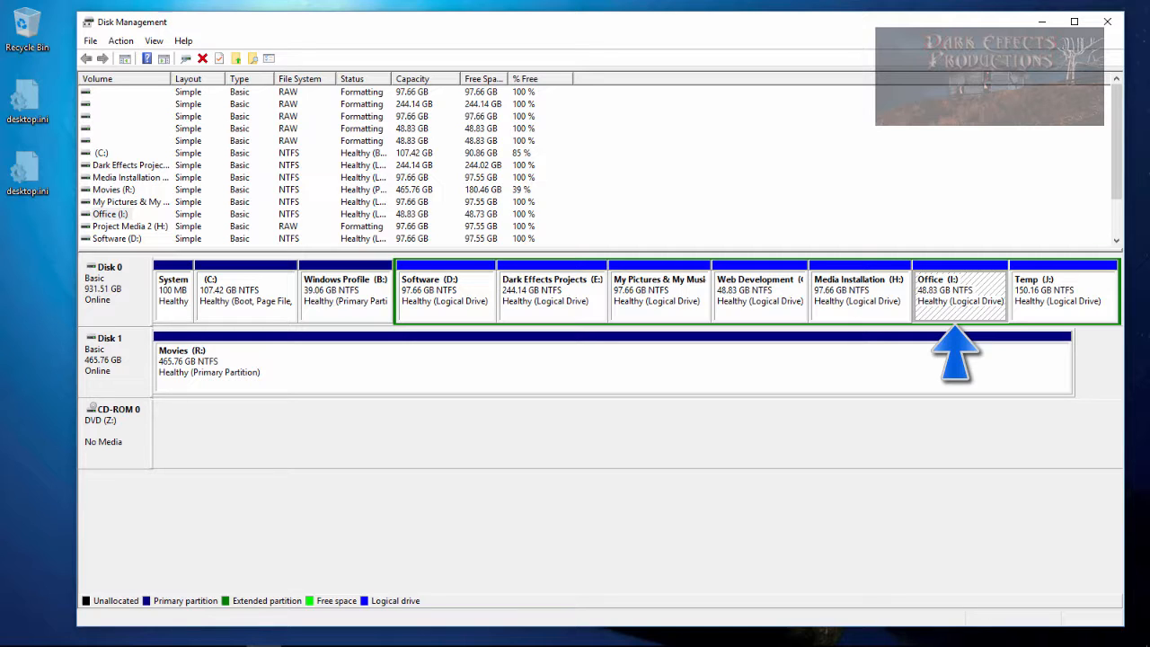
{"action": "left_click", "coordinate": [1063, 297]}
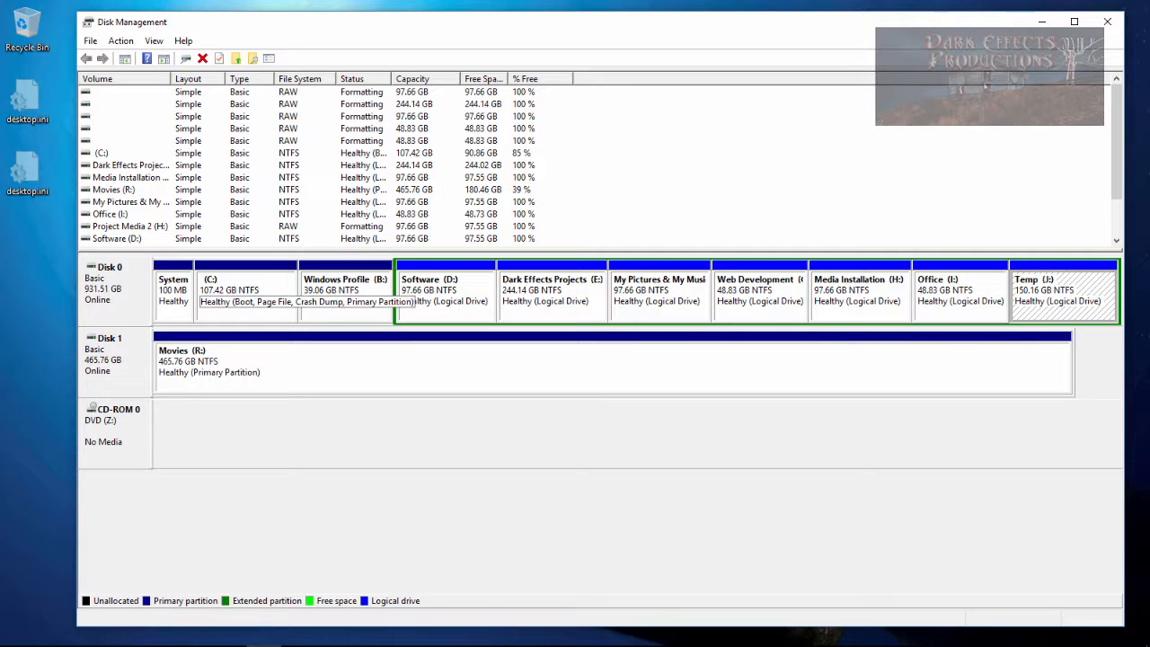
{"action": "left_click", "coordinate": [246, 301]}
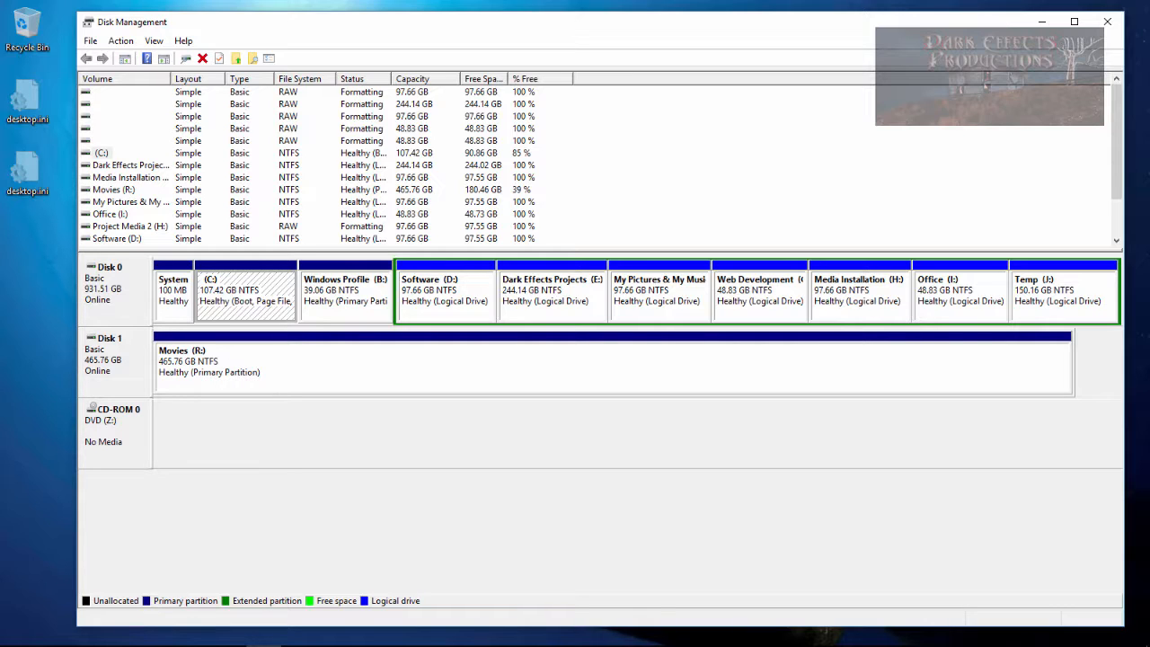
{"action": "left_click", "coordinate": [346, 280]}
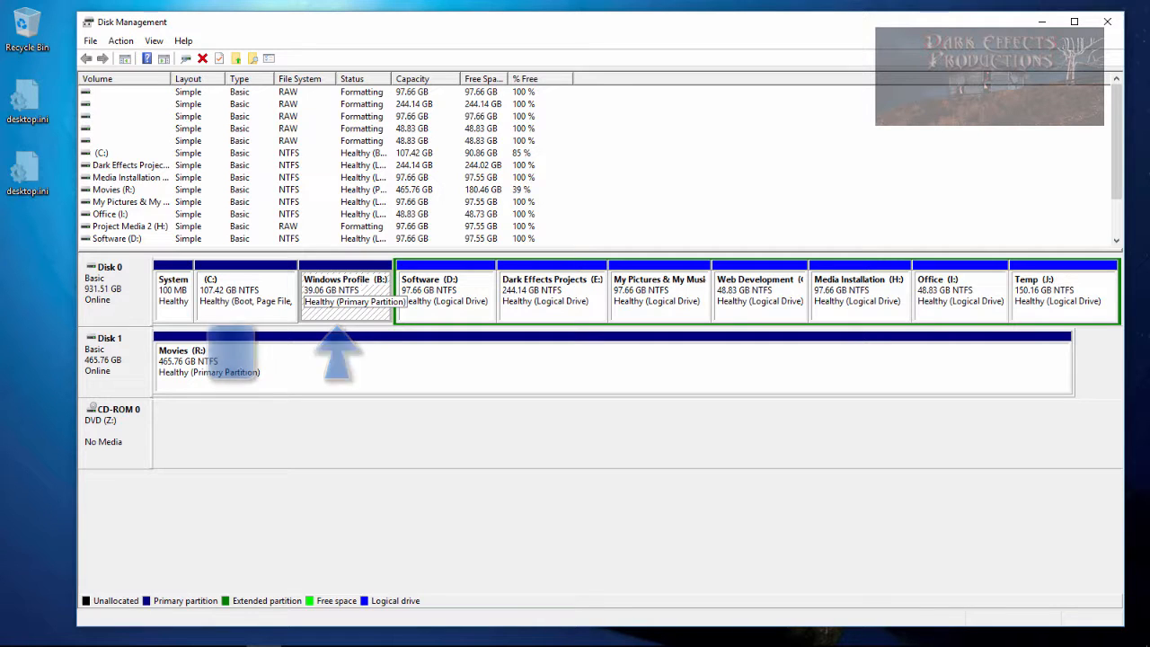
- Review the C:, Temp and Windows Profile volumes on Disk 0
{"action": "left_click", "coordinate": [245, 296]}
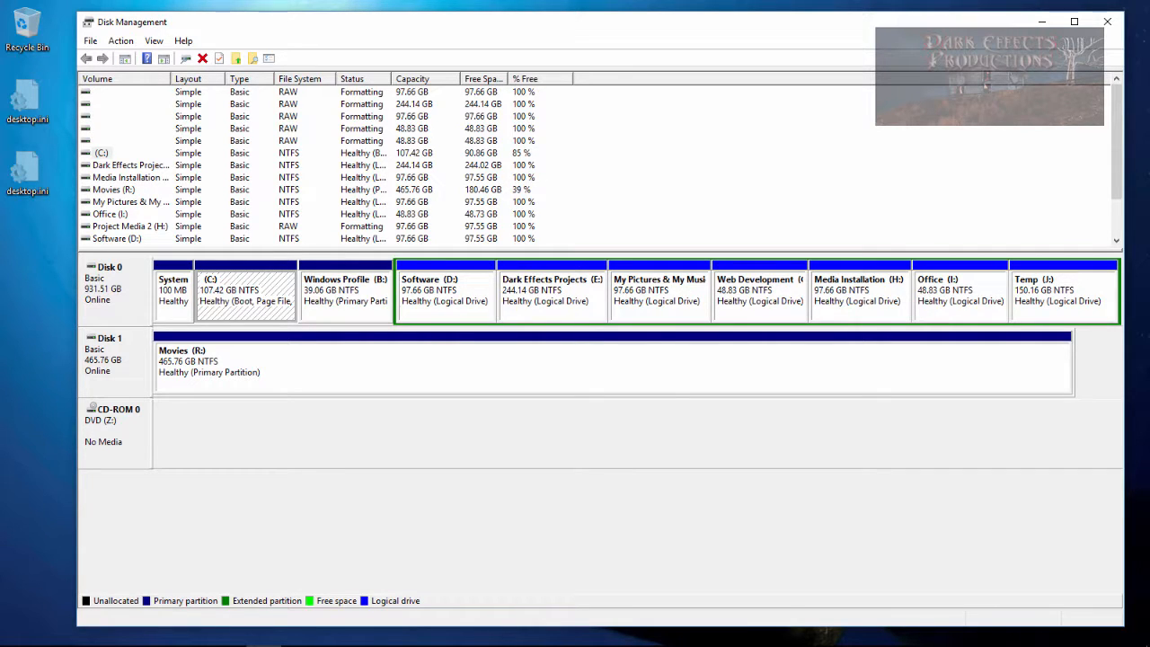
{"action": "left_click", "coordinate": [1064, 296]}
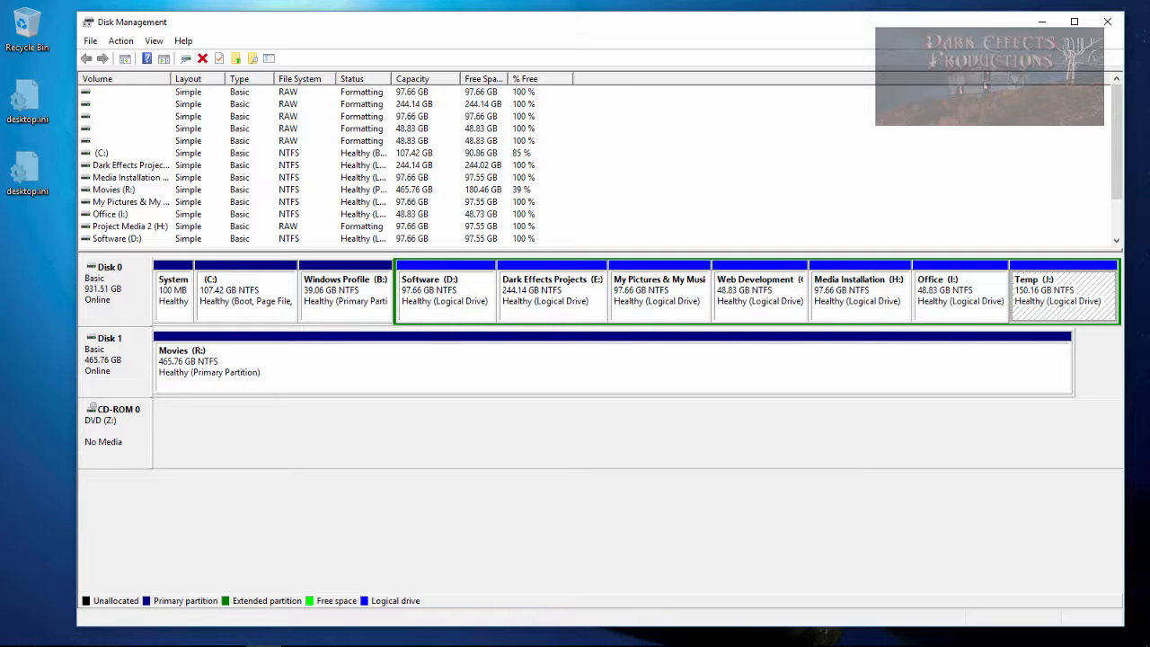
{"action": "left_click", "coordinate": [245, 301]}
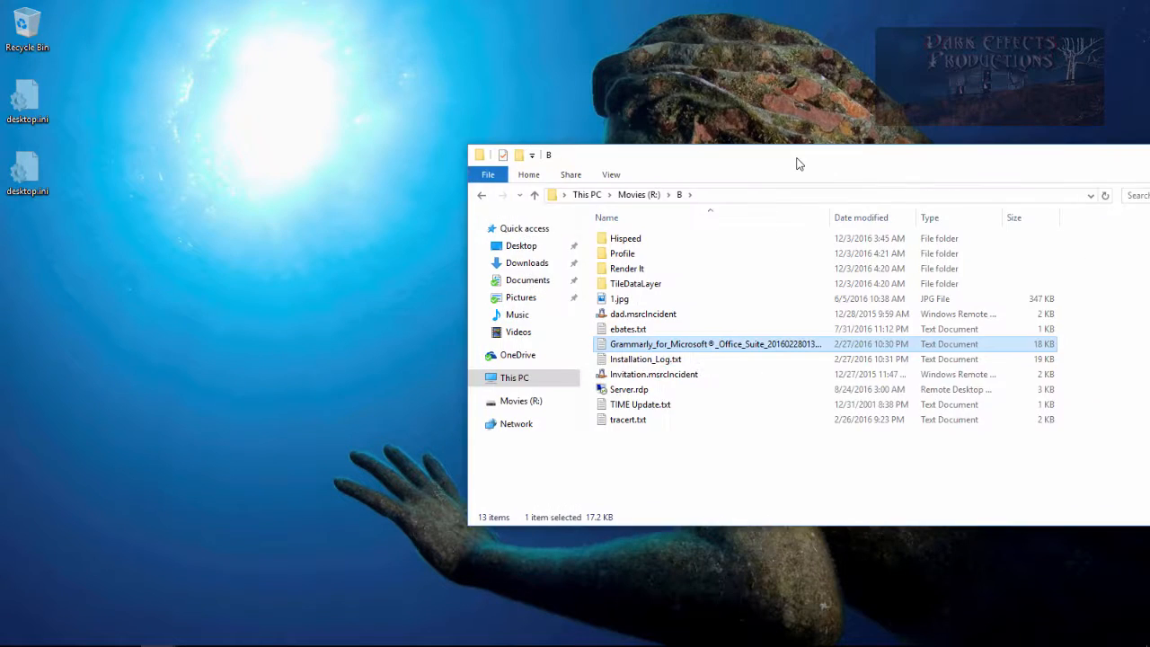
- Open Windows Profile (B:) beside the Movies (R:)\B folder and move the Hispeed folder into it
{"action": "left_click_drag", "start_coordinate": [796, 161], "coordinate": [614, 56]}
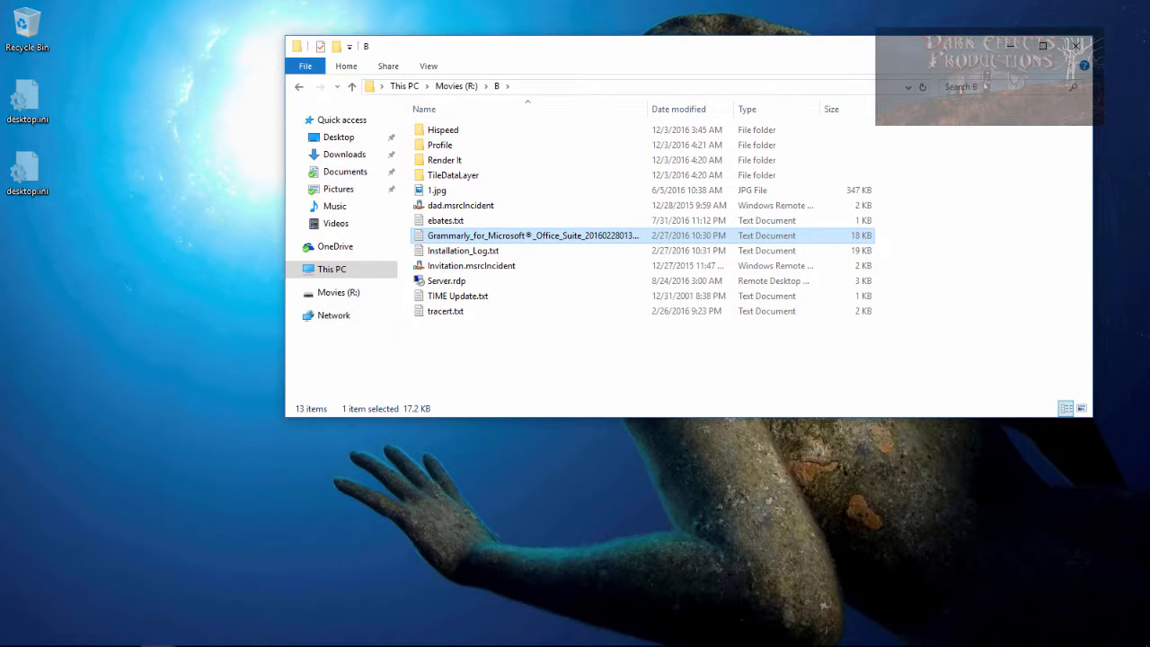
{"action": "left_click_drag", "start_coordinate": [630, 306], "coordinate": [583, 189]}
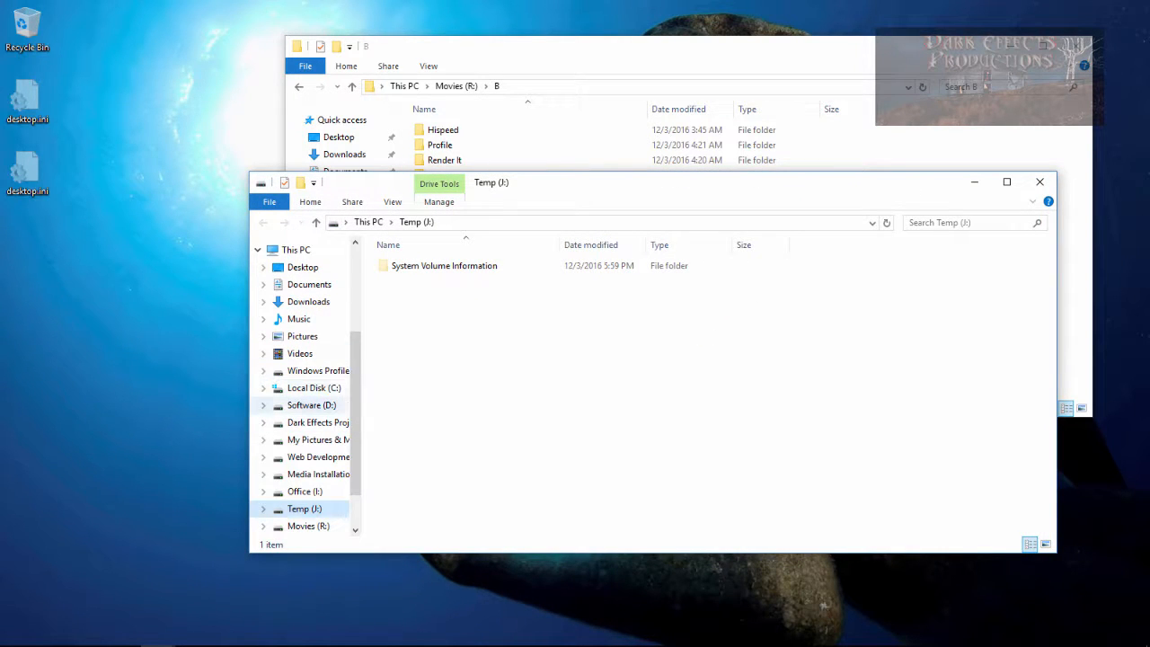
{"action": "left_click_drag", "start_coordinate": [363, 413], "coordinate": [512, 413]}
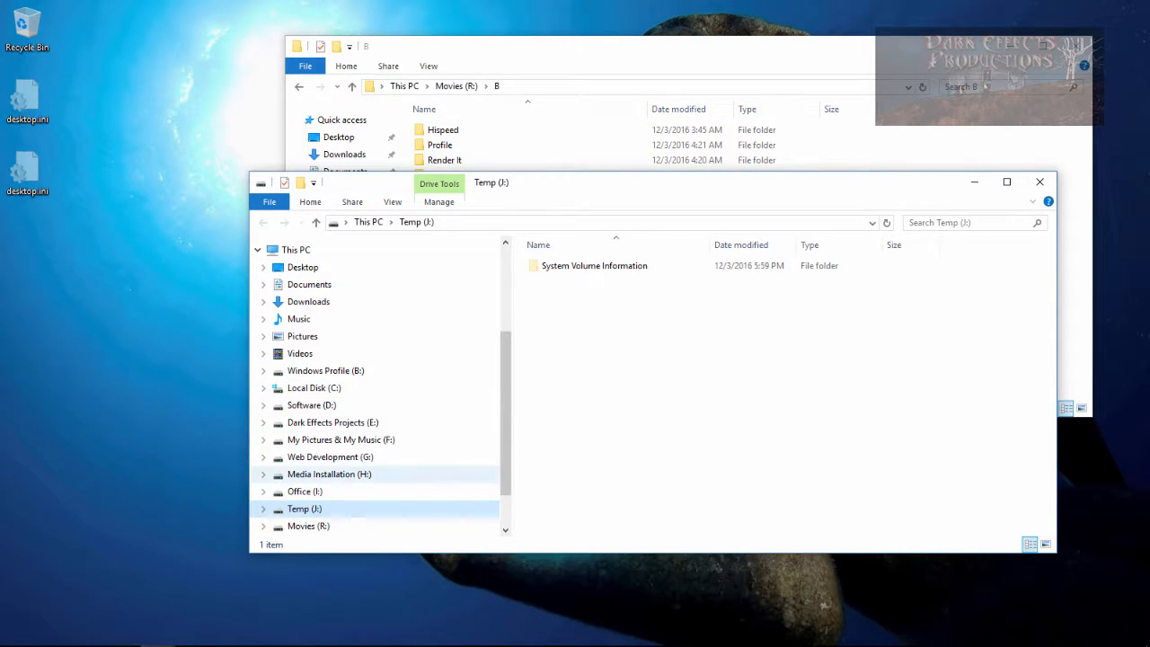
{"action": "left_click", "coordinate": [325, 370]}
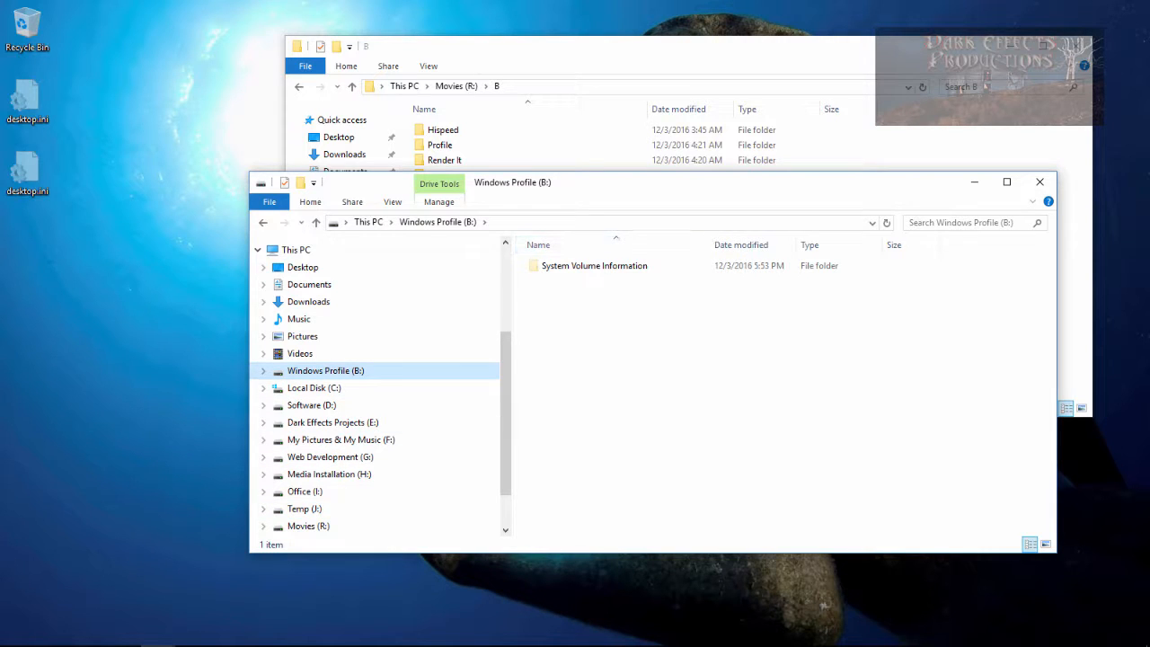
{"action": "left_click_drag", "start_coordinate": [596, 191], "coordinate": [508, 280]}
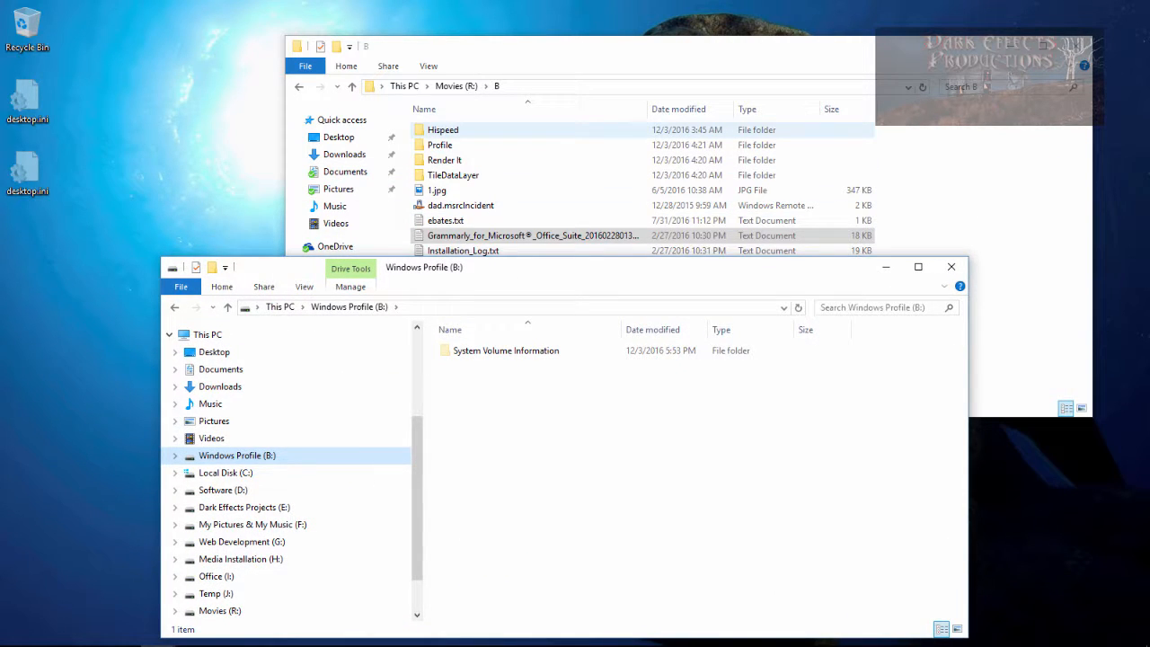
{"action": "left_click_drag", "start_coordinate": [484, 485], "coordinate": [487, 491]}
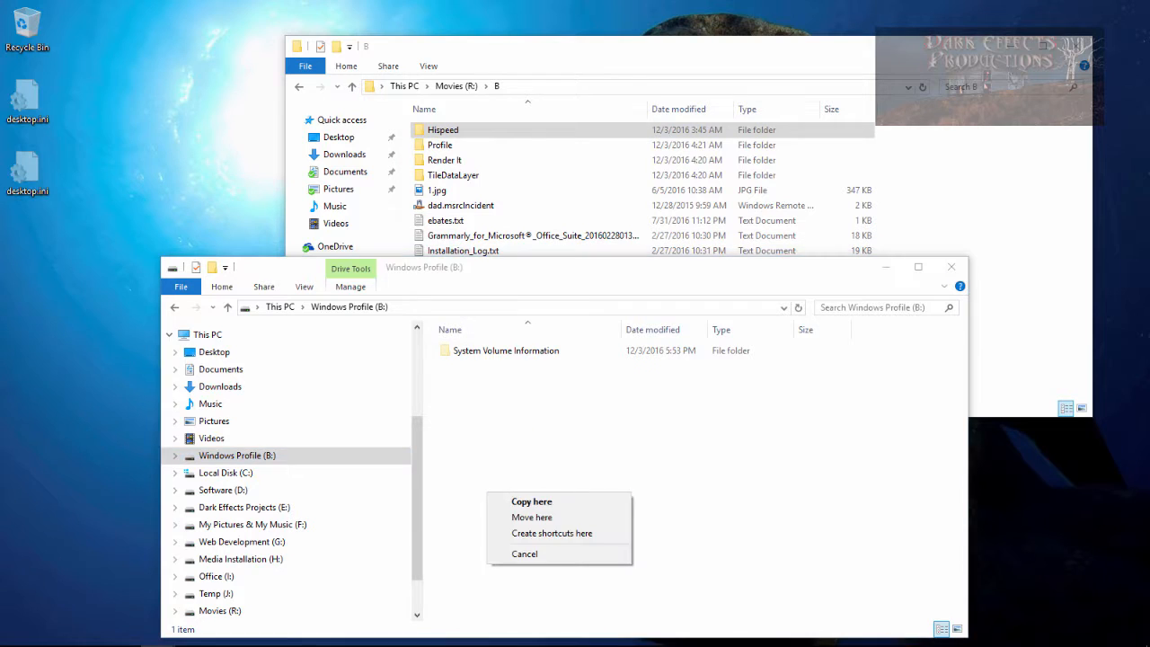
{"action": "left_click", "coordinate": [532, 518]}
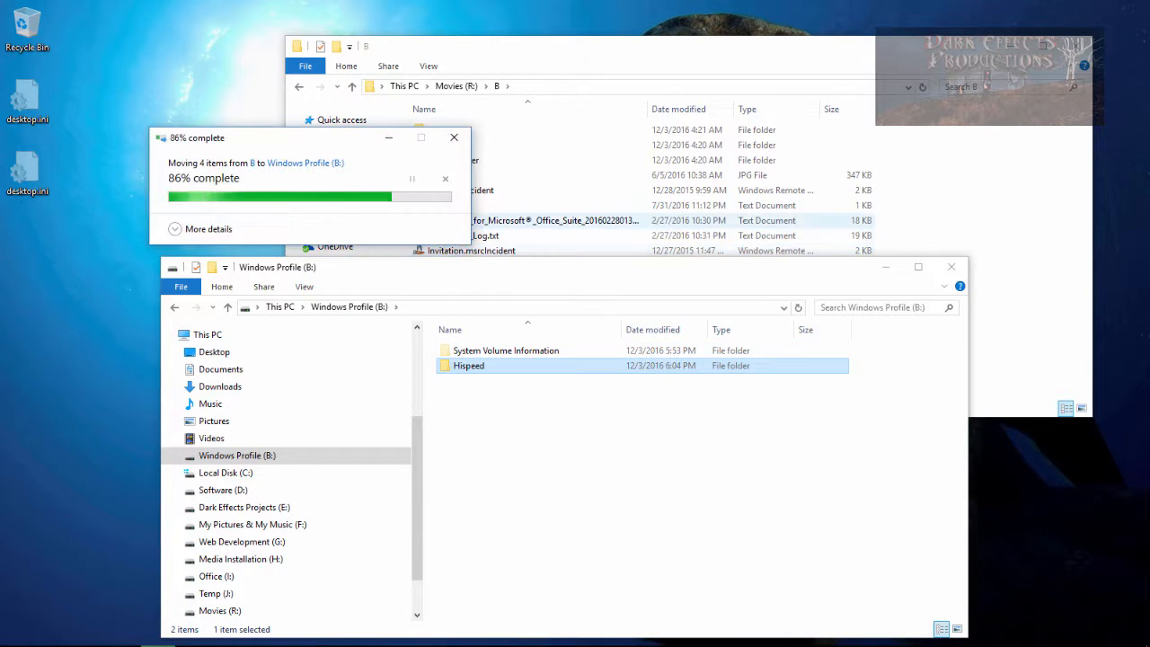
- Move TileDataLayer, then Render It and all remaining files from B into Windows Profile (B:)
{"action": "left_click_drag", "start_coordinate": [453, 160], "coordinate": [519, 469]}
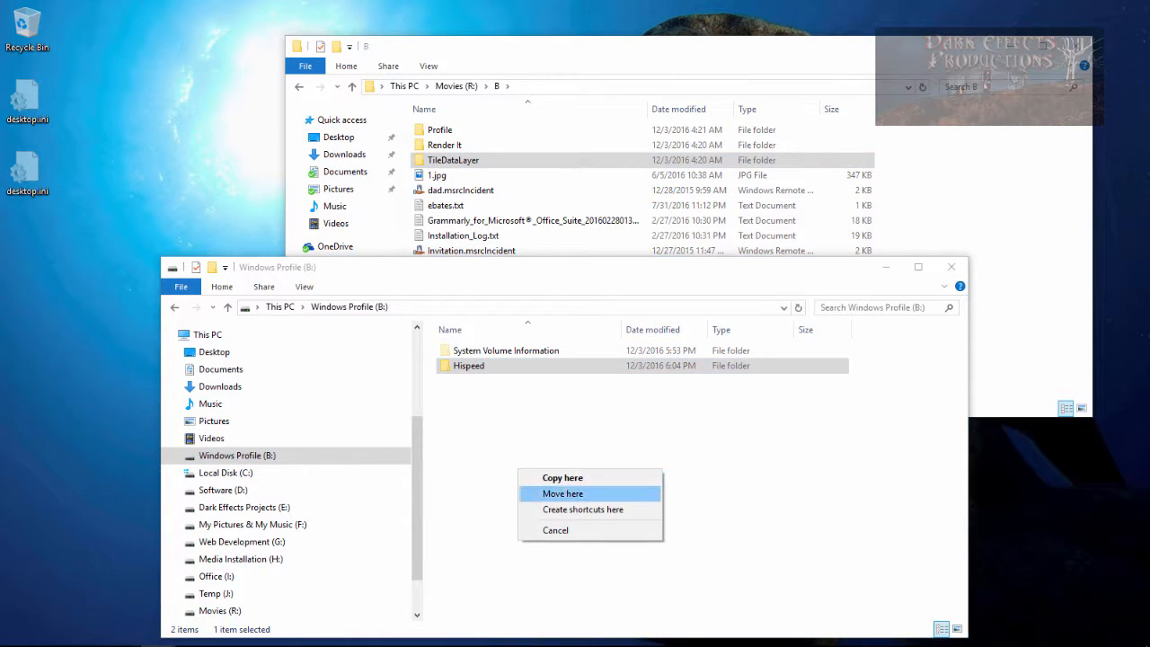
{"action": "left_click", "coordinate": [548, 494]}
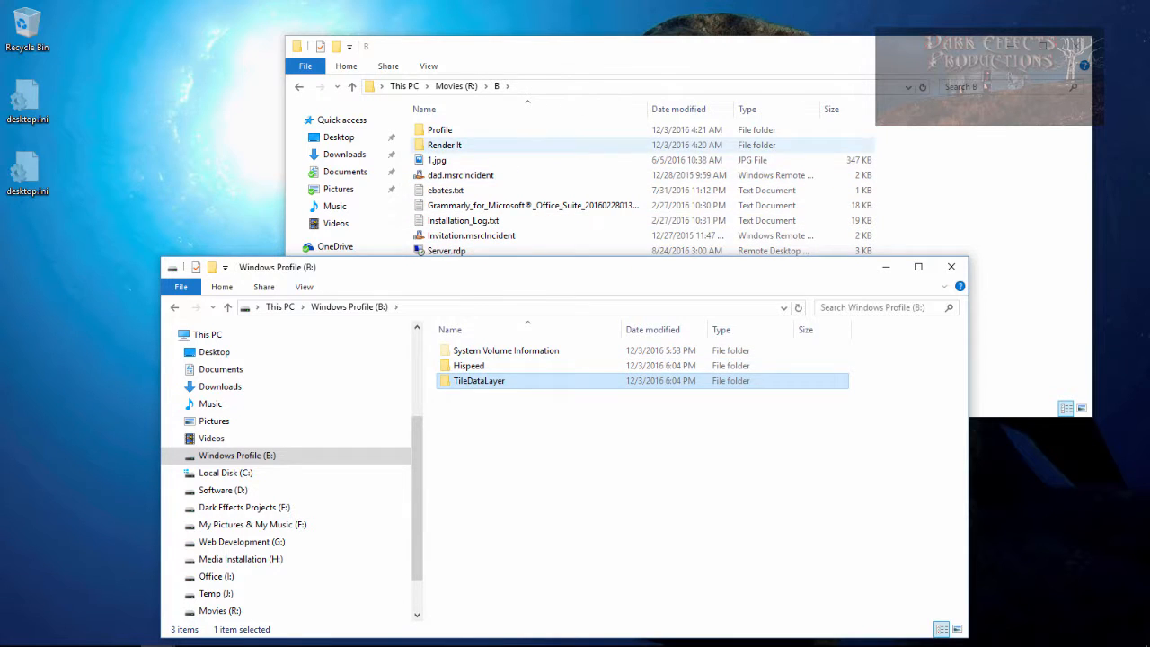
{"action": "left_click", "coordinate": [445, 144]}
{"action": "left_click", "coordinate": [446, 281], "text": "shift"}
{"action": "left_click_drag", "start_coordinate": [445, 280], "coordinate": [520, 512]}
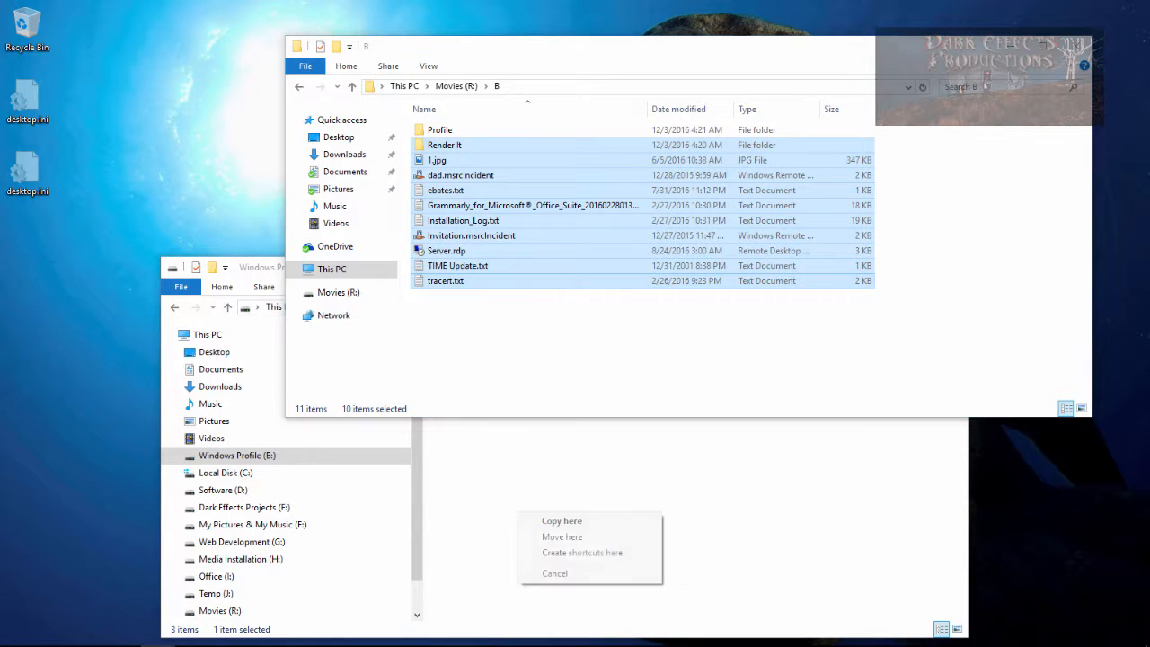
{"action": "left_click", "coordinate": [550, 537]}
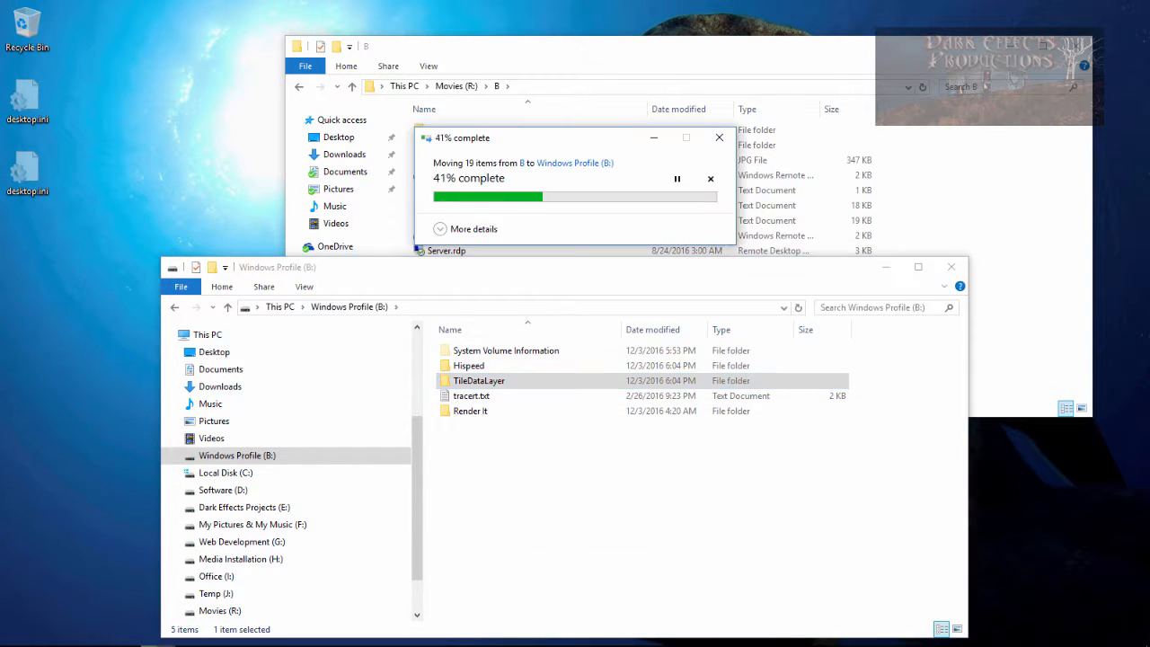
- Inspect the Profile folder's properties
{"action": "right_click", "coordinate": [452, 130]}
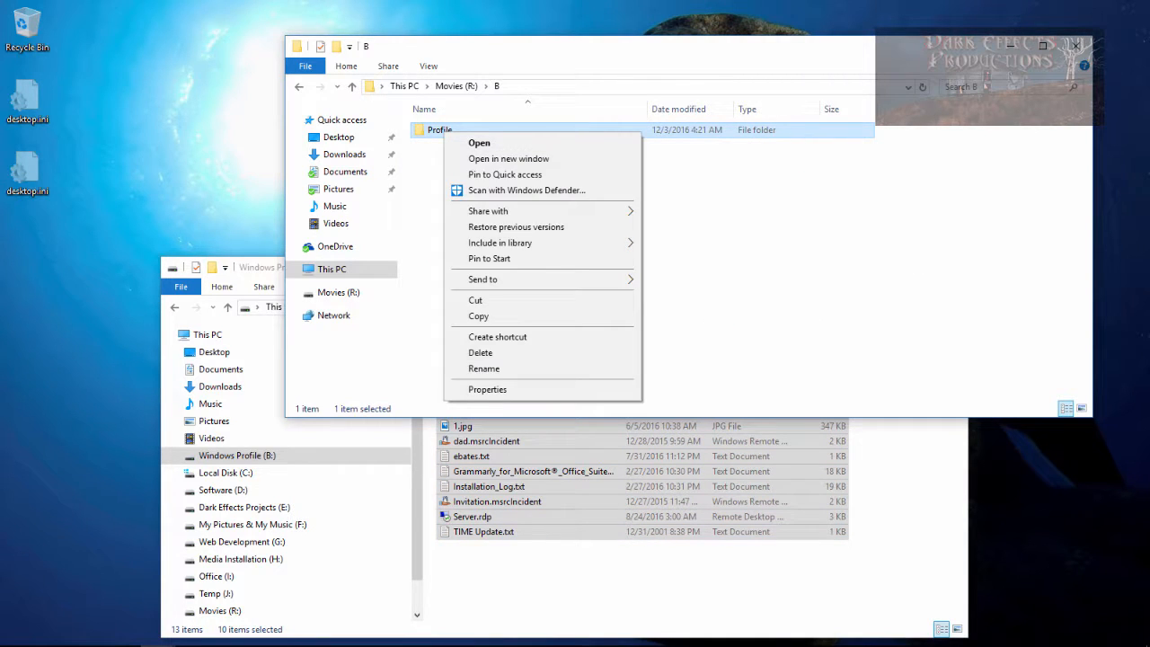
{"action": "left_click", "coordinate": [485, 389]}
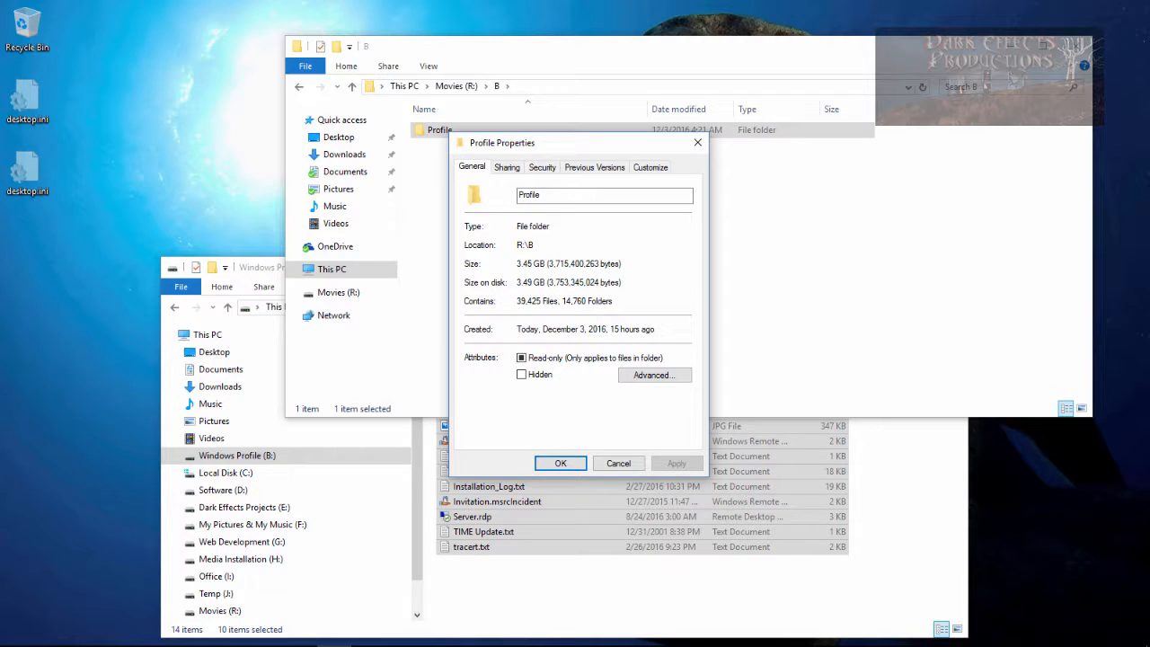
{"action": "left_click", "coordinate": [561, 463]}
{"action": "left_click", "coordinate": [579, 288]}
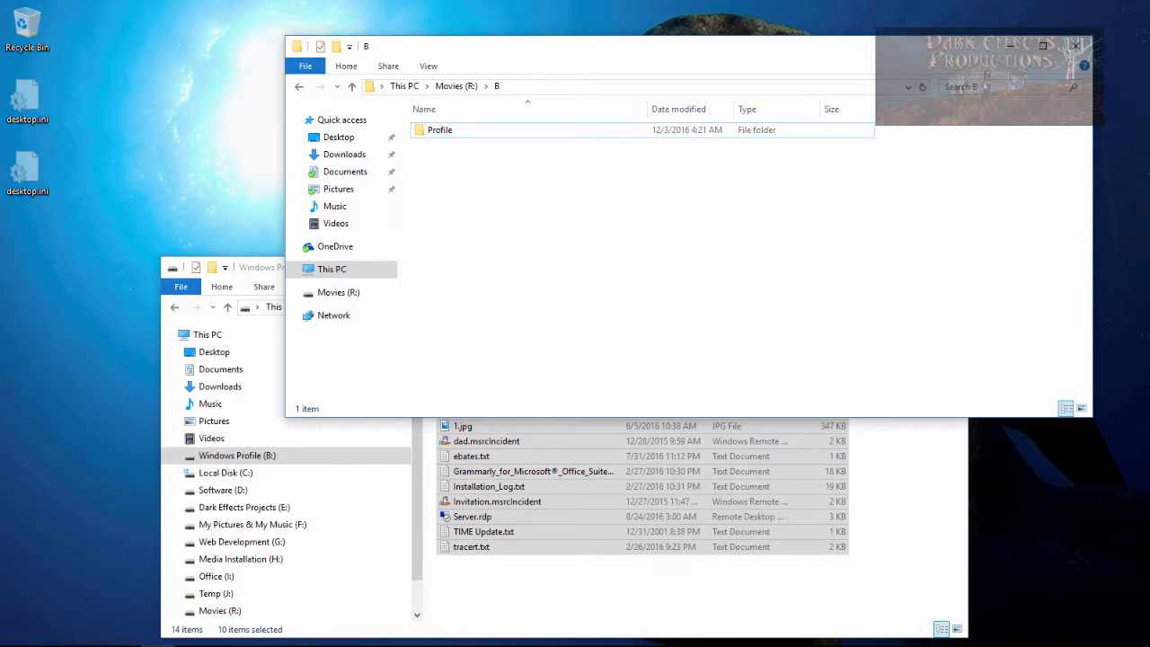
- Move the Profile folder into Windows Profile (B:)
{"action": "left_click_drag", "start_coordinate": [440, 129], "coordinate": [530, 526]}
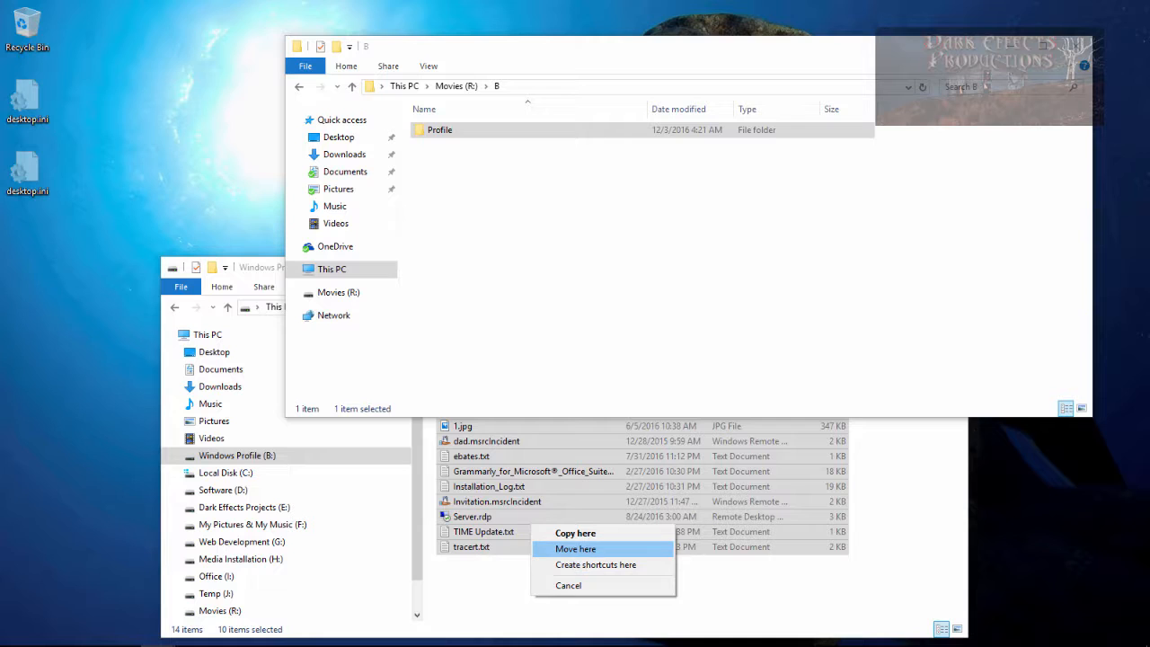
{"action": "left_click", "coordinate": [575, 548]}
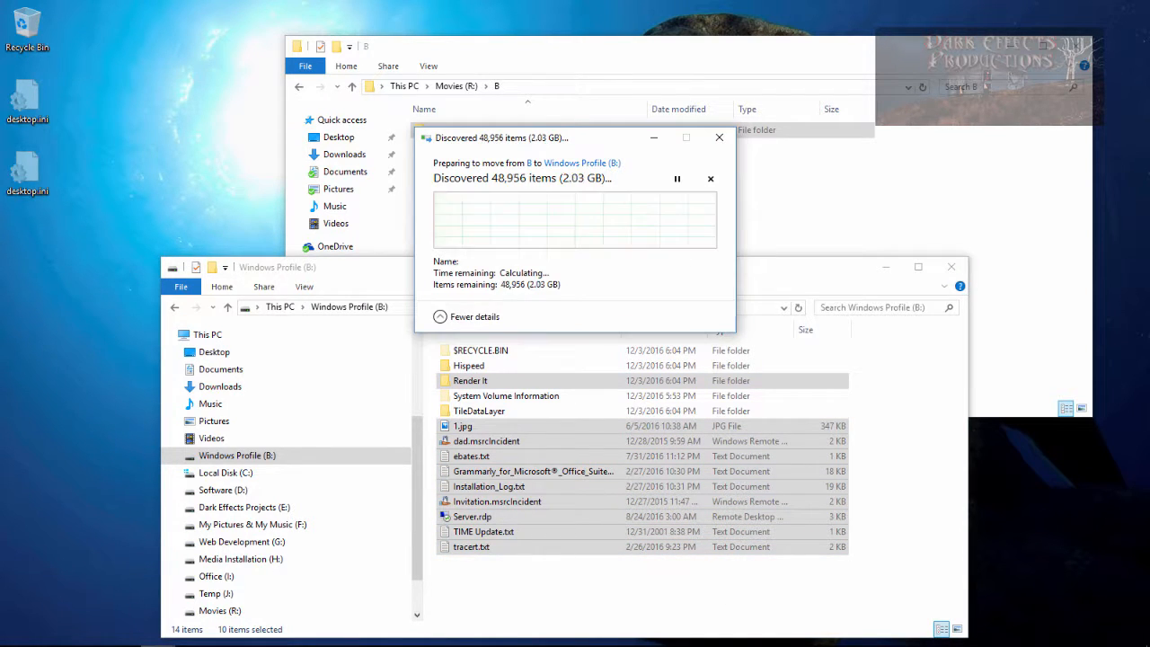
{"action": "left_click_drag", "start_coordinate": [581, 144], "coordinate": [348, 113]}
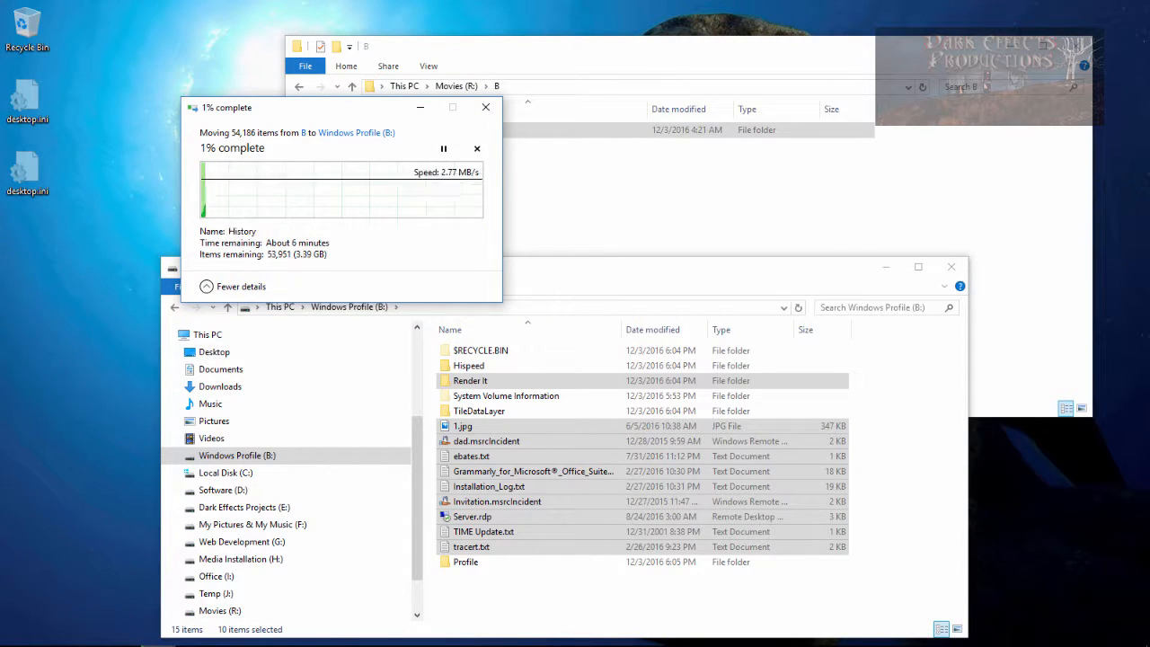